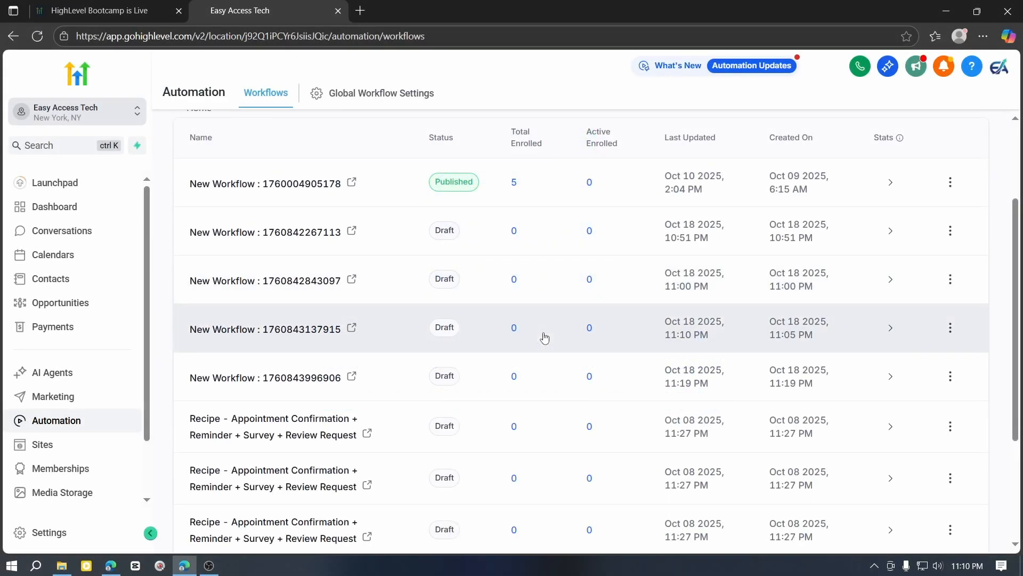
Review the HighLevel Bootcamp page's topics, bonuses and free join offer, and return to the Easy Access Tech workflows page.
{"action": "left_click", "coordinate": [140, 4]}
{"action": "scroll", "coordinate": [529, 267], "scroll_direction": "down", "scroll_amount": 8}
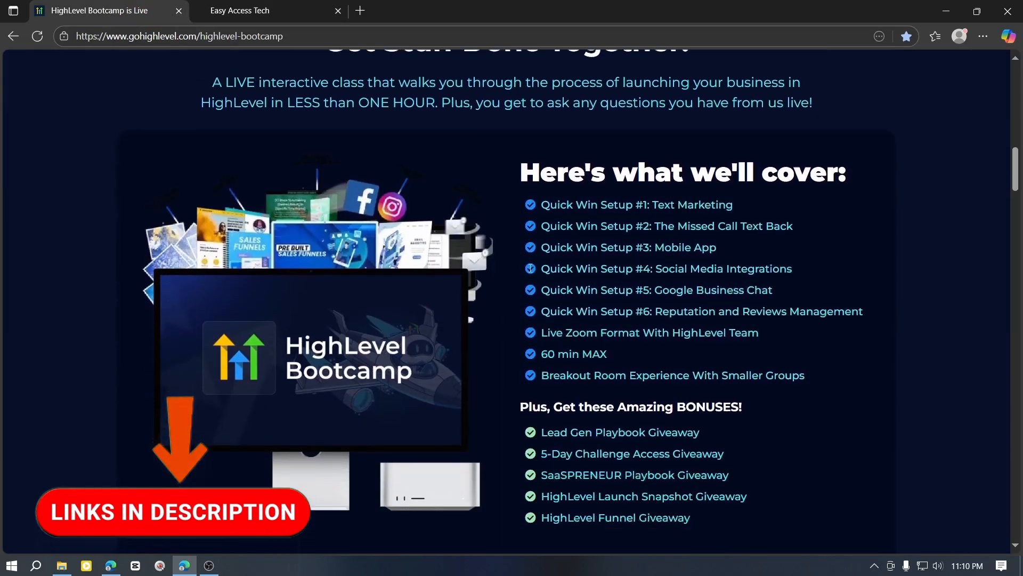
{"action": "scroll", "coordinate": [531, 268], "scroll_direction": "down", "scroll_amount": 5}
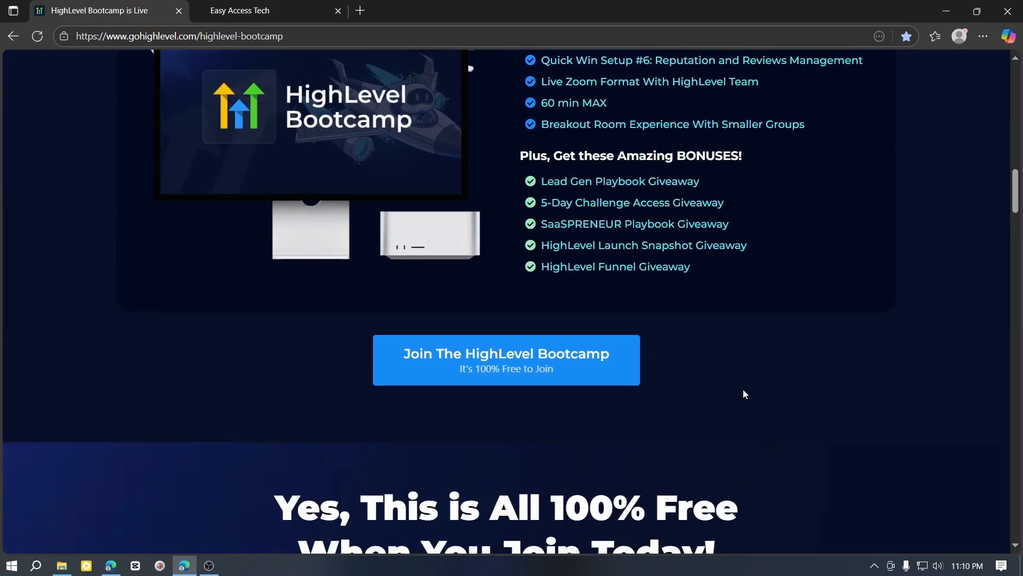
{"action": "scroll", "coordinate": [744, 394], "scroll_direction": "down", "scroll_amount": 8}
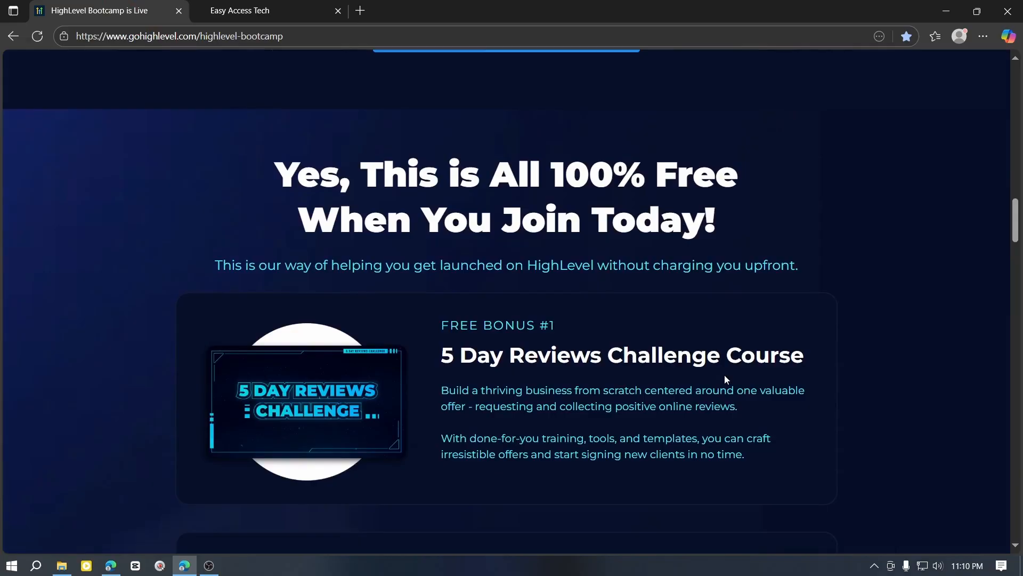
{"action": "left_click", "coordinate": [305, 5]}
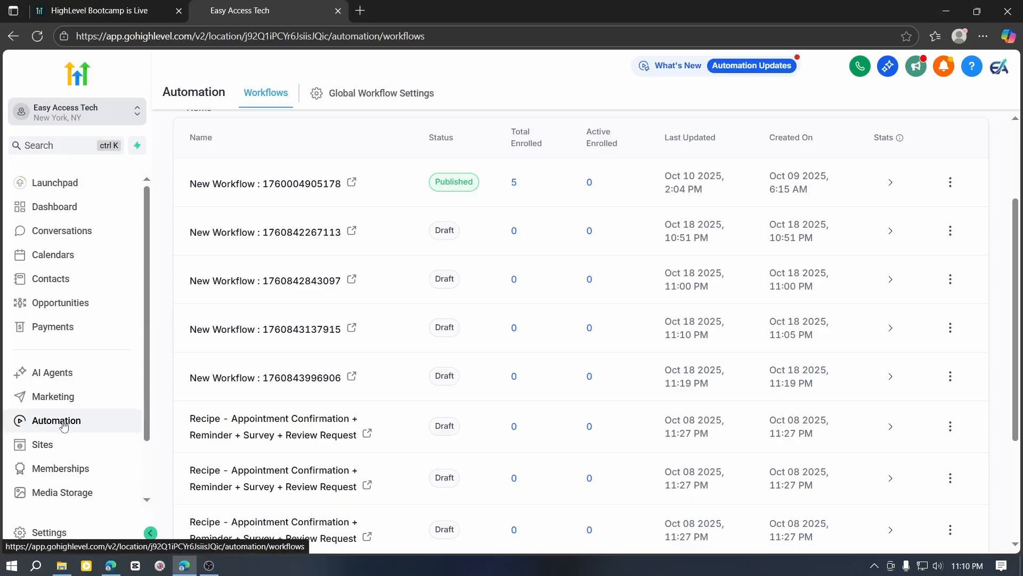
Create a new workflow from scratch in the Automation workflow list.
{"action": "left_click", "coordinate": [67, 425]}
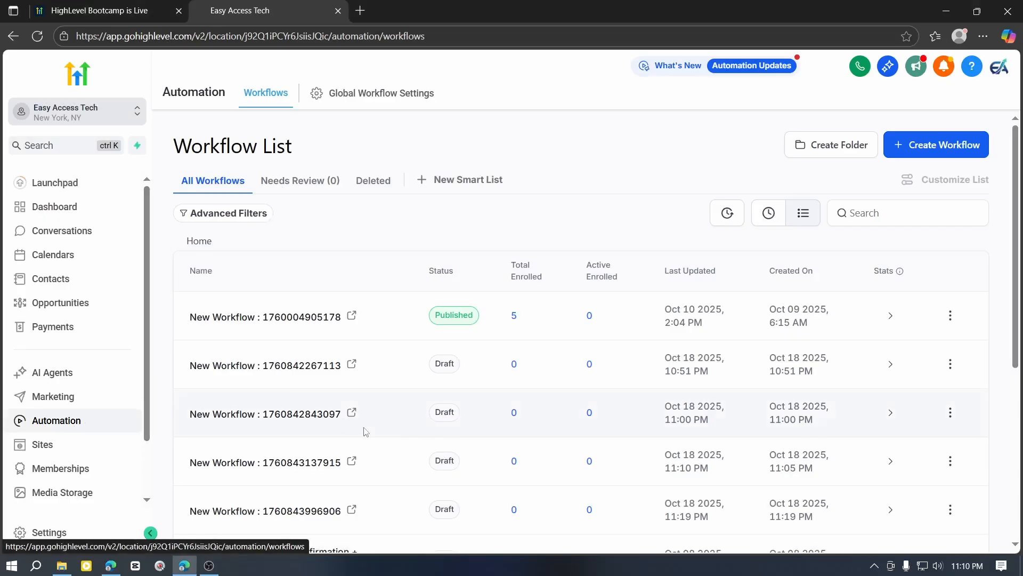
{"action": "scroll", "coordinate": [359, 213], "scroll_direction": "down", "scroll_amount": 4}
{"action": "scroll", "coordinate": [460, 439], "scroll_direction": "up", "scroll_amount": 4}
{"action": "scroll", "coordinate": [463, 395], "scroll_direction": "down", "scroll_amount": 5}
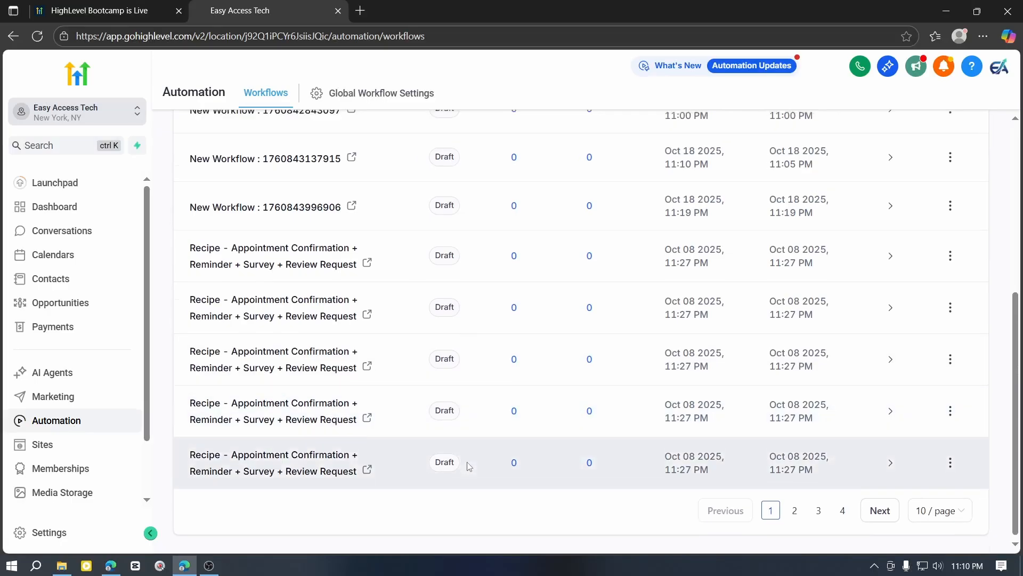
{"action": "scroll", "coordinate": [465, 463], "scroll_direction": "up", "scroll_amount": 5}
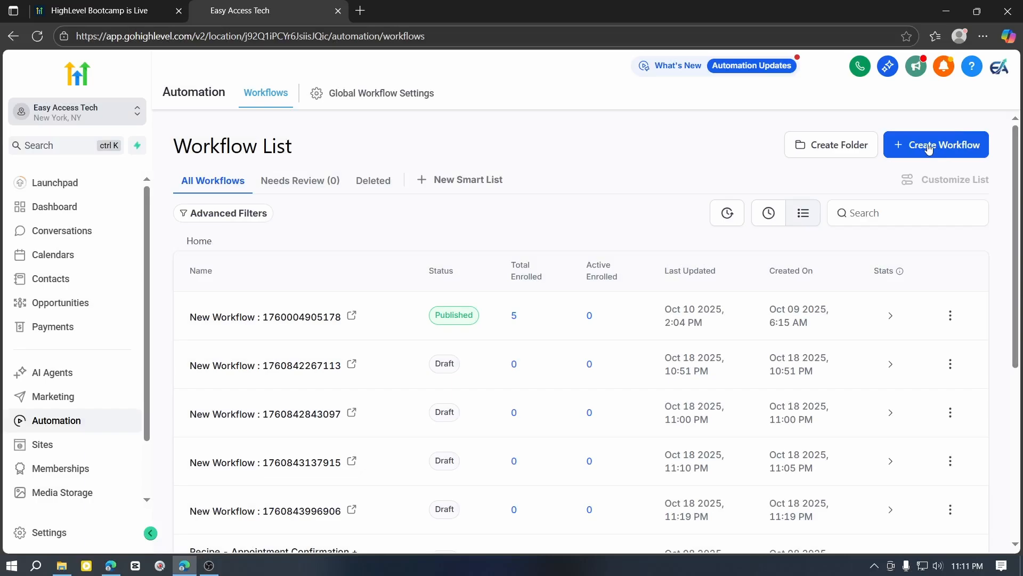
{"action": "left_click", "coordinate": [928, 149]}
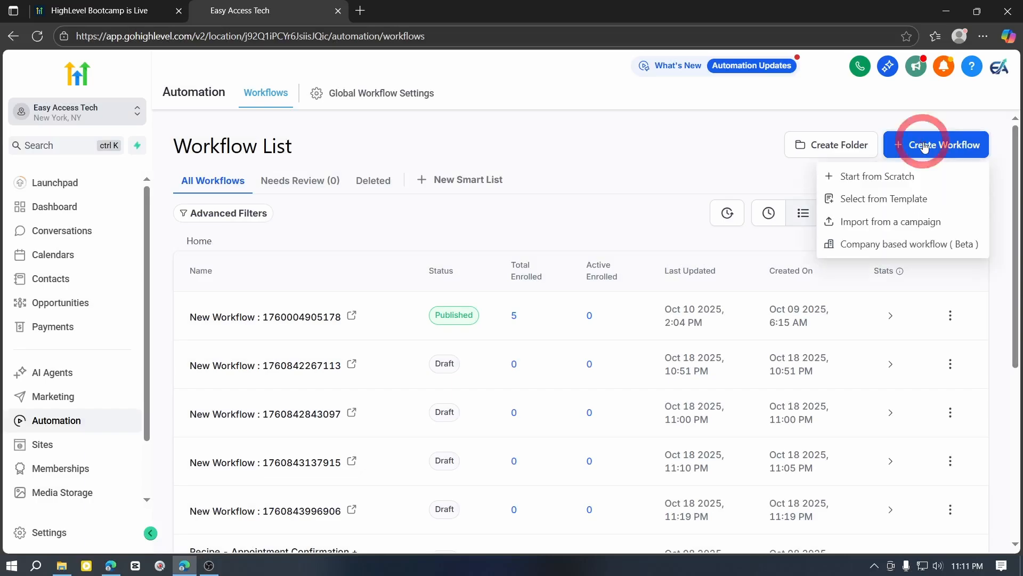
{"action": "left_click", "coordinate": [886, 178]}
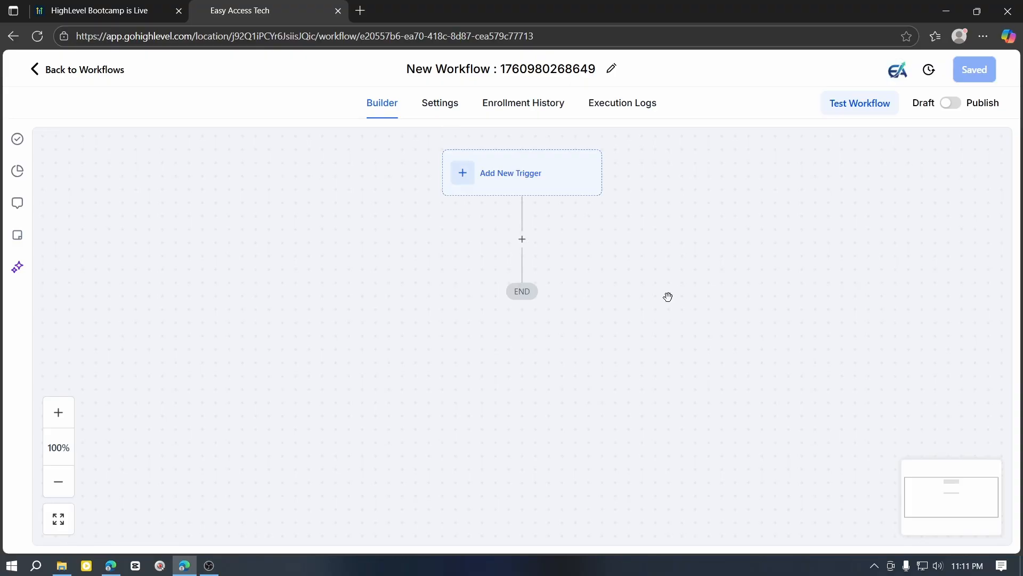
Start adding a trigger to the workflow and examine the available trigger categories from Contact through Courses.
{"action": "left_click", "coordinate": [523, 181]}
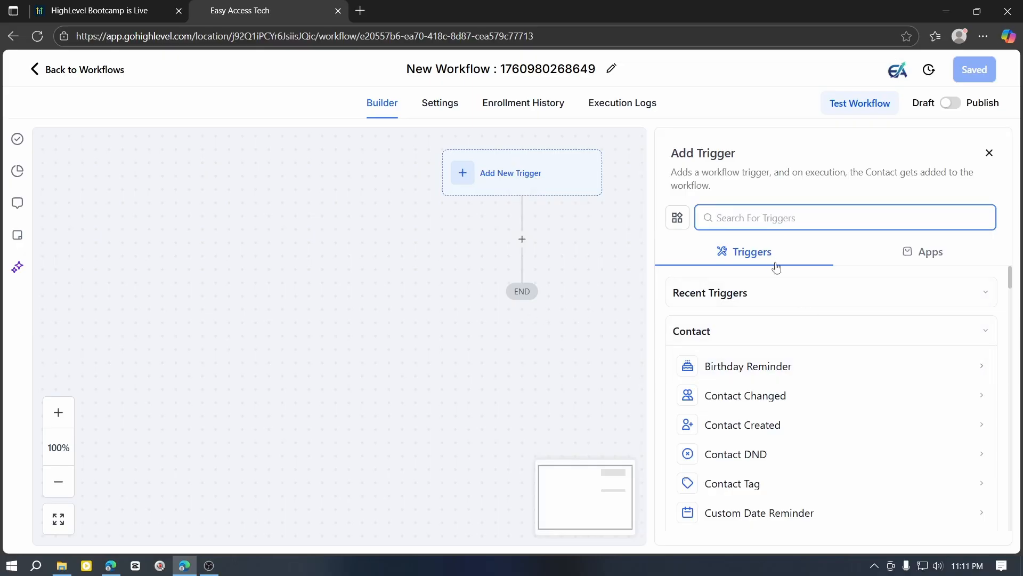
{"action": "scroll", "coordinate": [792, 367], "scroll_direction": "down", "scroll_amount": 1}
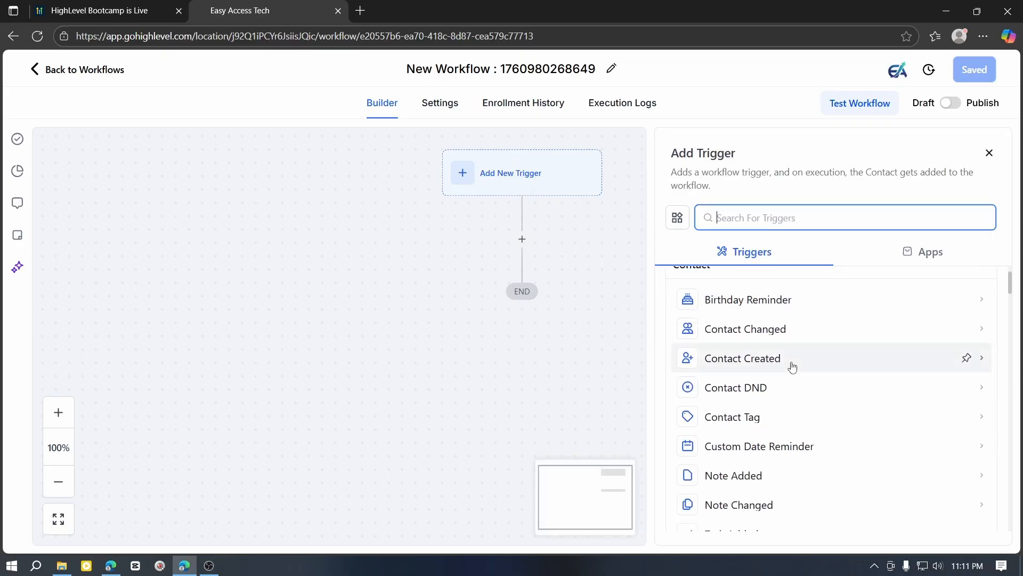
{"action": "scroll", "coordinate": [807, 395], "scroll_direction": "up", "scroll_amount": 1}
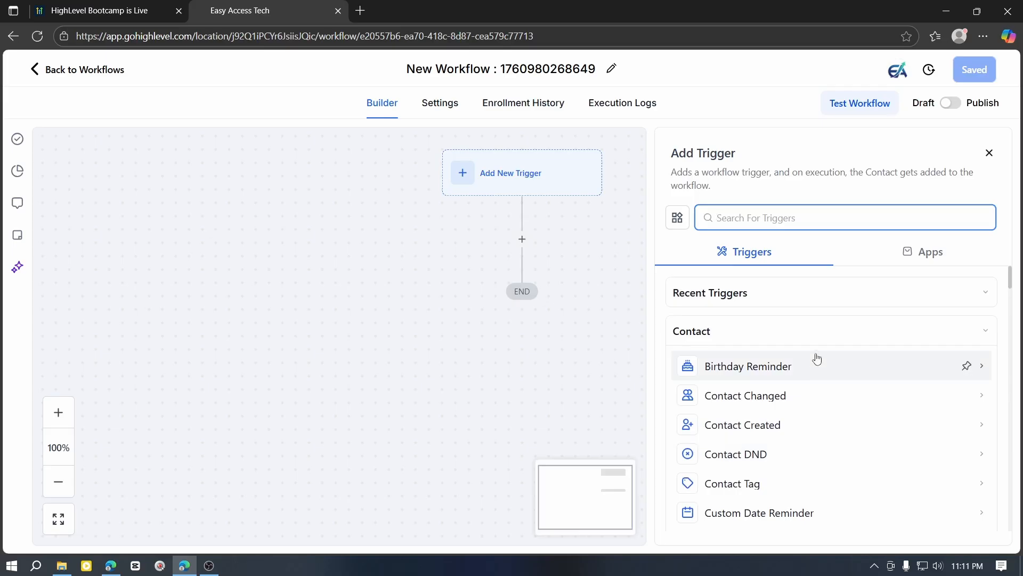
{"action": "left_click", "coordinate": [746, 334]}
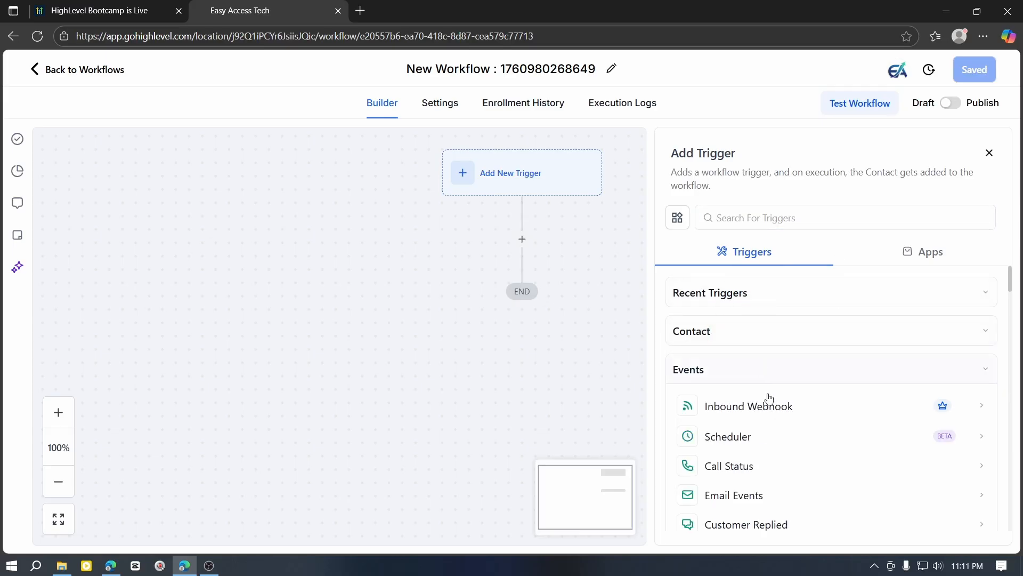
{"action": "scroll", "coordinate": [770, 402], "scroll_direction": "down", "scroll_amount": 8}
{"action": "scroll", "coordinate": [804, 429], "scroll_direction": "down", "scroll_amount": 2}
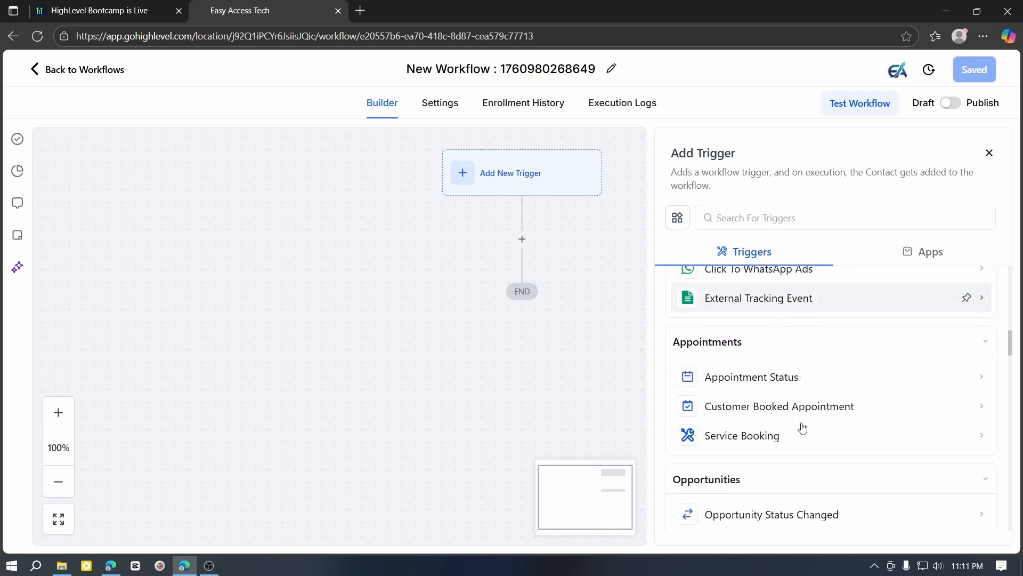
{"action": "scroll", "coordinate": [803, 428], "scroll_direction": "down", "scroll_amount": 3}
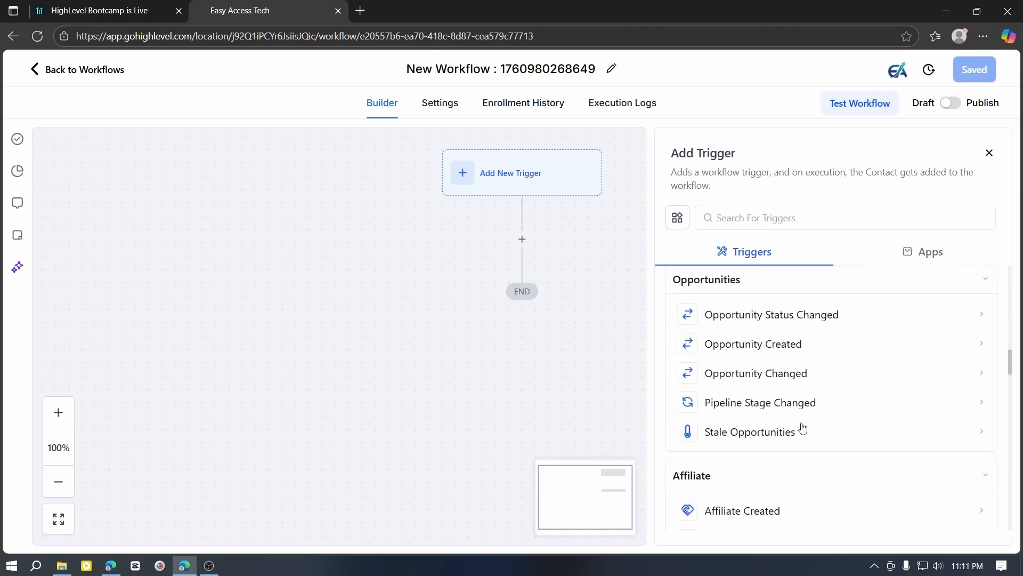
{"action": "scroll", "coordinate": [790, 343], "scroll_direction": "down", "scroll_amount": 4}
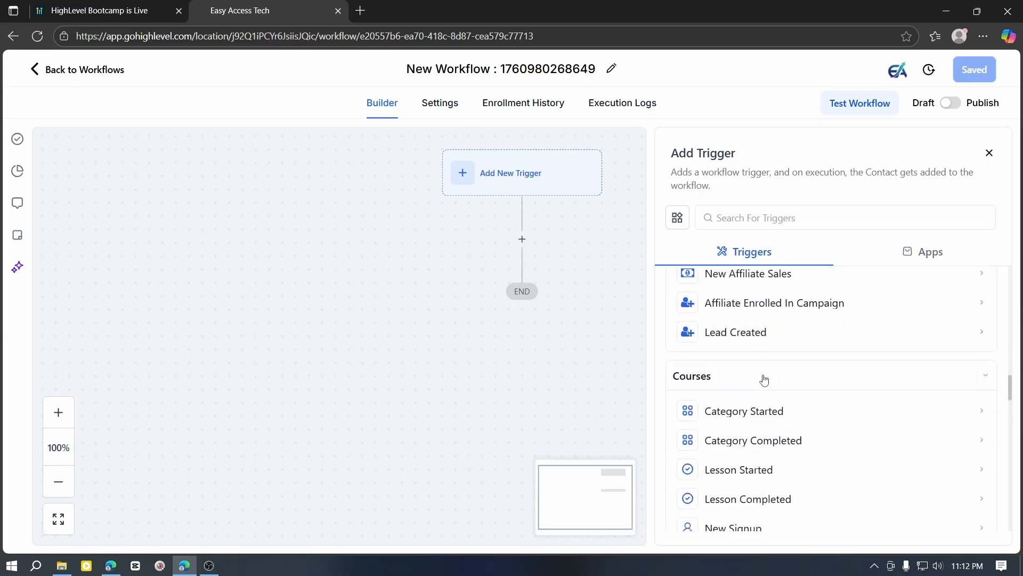
{"action": "scroll", "coordinate": [766, 320], "scroll_direction": "up", "scroll_amount": 4}
Search the triggers for "form" and save Form Submitted as the workflow's trigger without filters.
{"action": "left_click", "coordinate": [772, 217]}
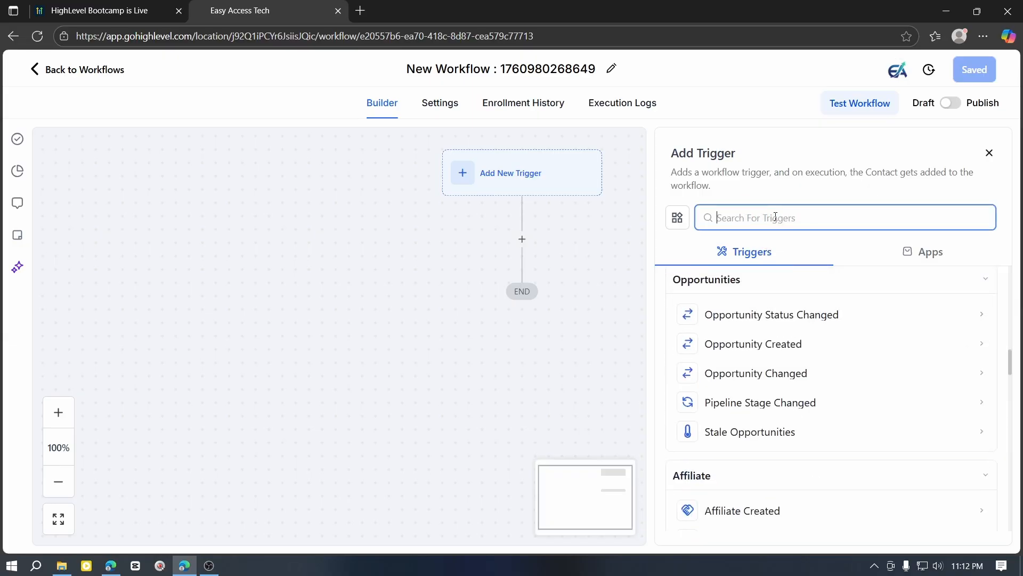
{"action": "type", "text": "form"}
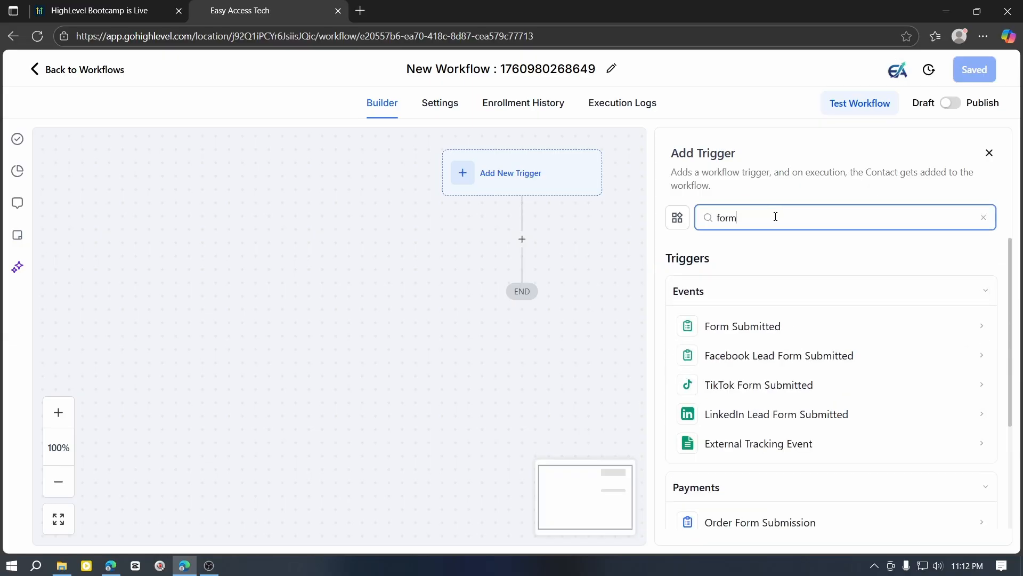
{"action": "left_click", "coordinate": [793, 332]}
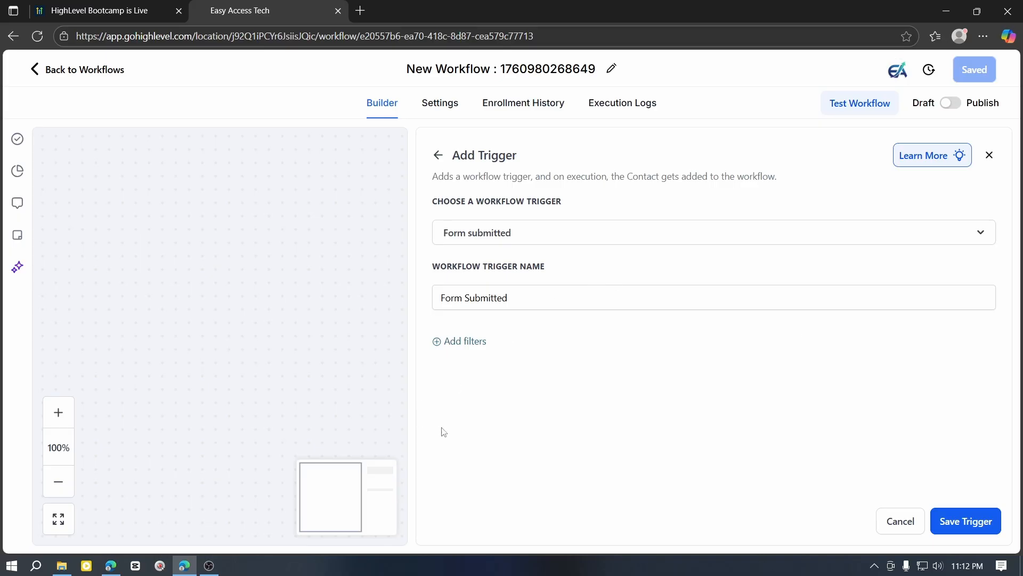
{"action": "left_click", "coordinate": [976, 523]}
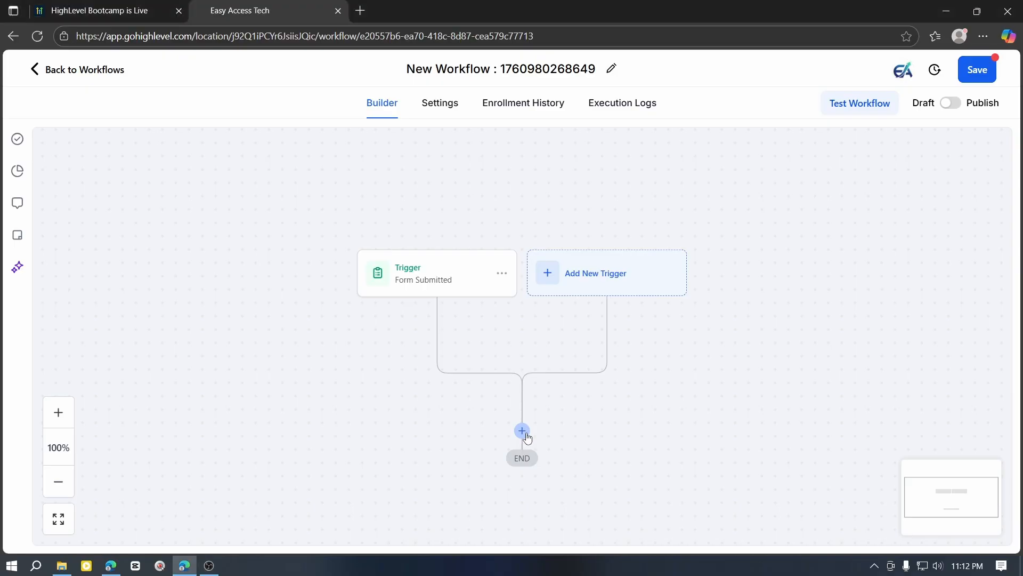
Add an Email action after the Form Submitted trigger and name it "1st Email".
{"action": "left_click", "coordinate": [525, 433]}
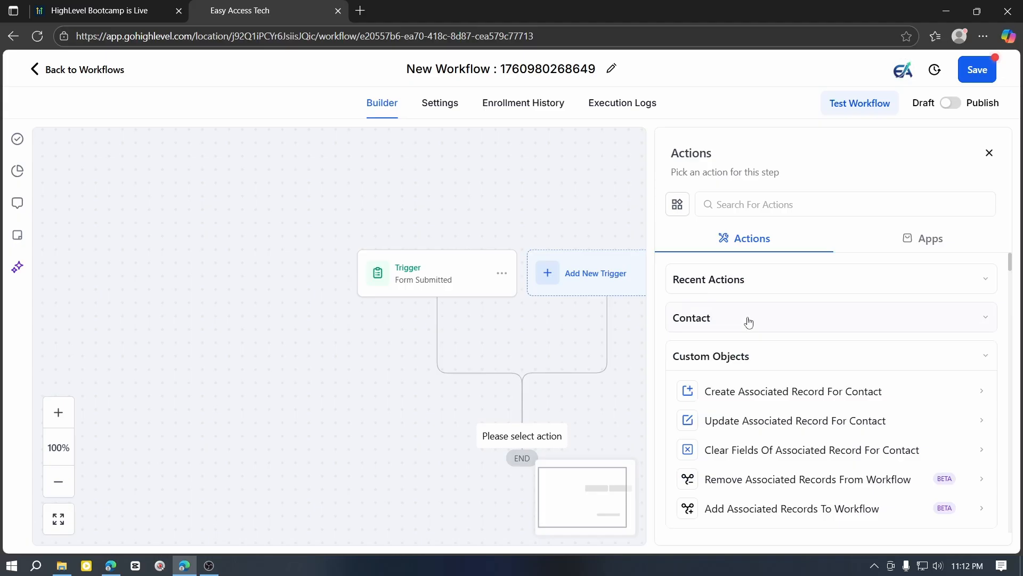
{"action": "left_click", "coordinate": [748, 321]}
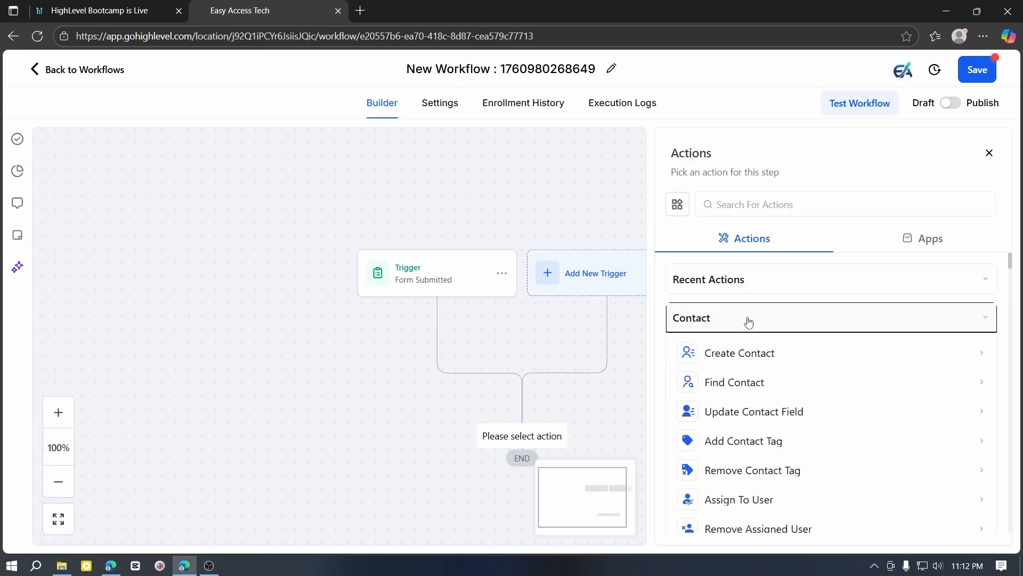
{"action": "left_click", "coordinate": [725, 316]}
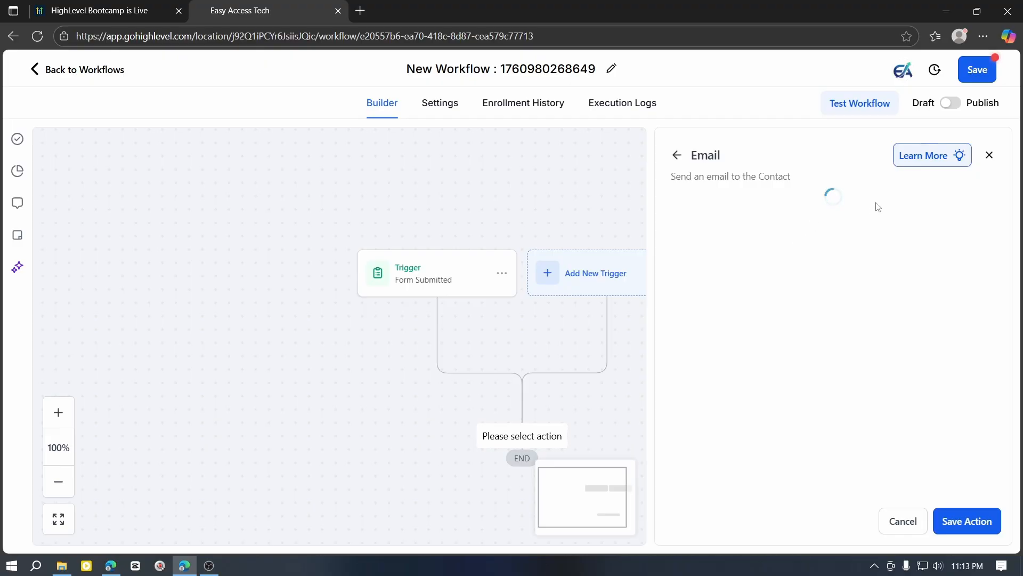
{"action": "left_click", "coordinate": [739, 259]}
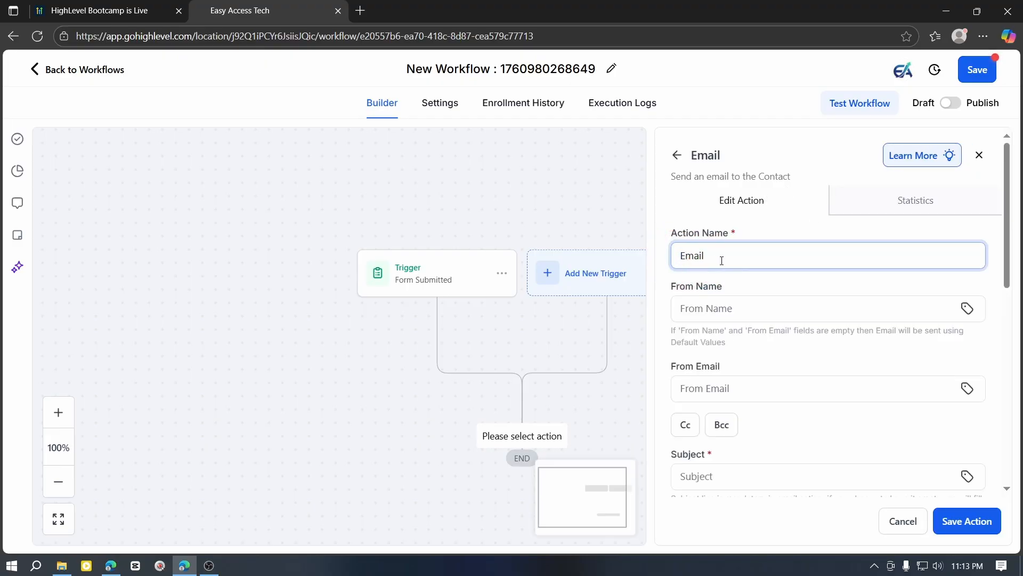
{"action": "type", "text": "1st"}
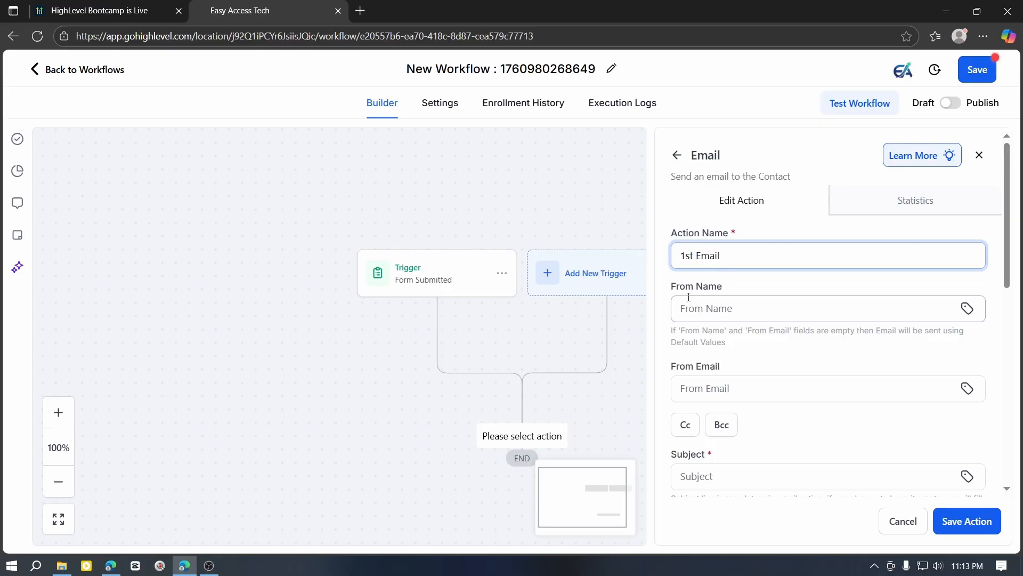
Fill the email's sender name "New Appointment", the sender's email address and the subject "Welcome To EAT" from the saved info.
{"action": "left_click", "coordinate": [735, 310]}
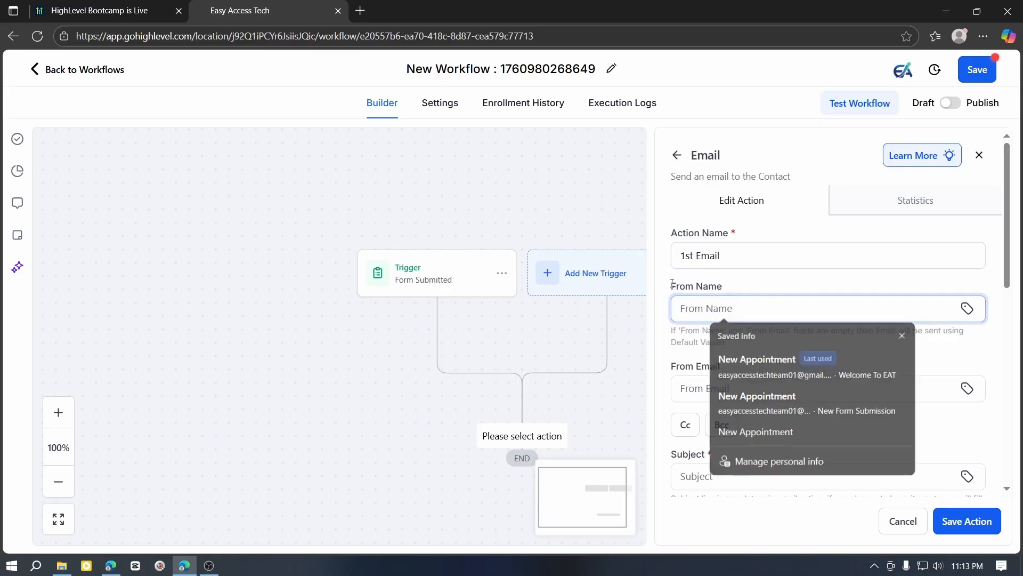
{"action": "left_click_drag", "start_coordinate": [673, 284], "coordinate": [733, 284]}
{"action": "left_click", "coordinate": [726, 310]}
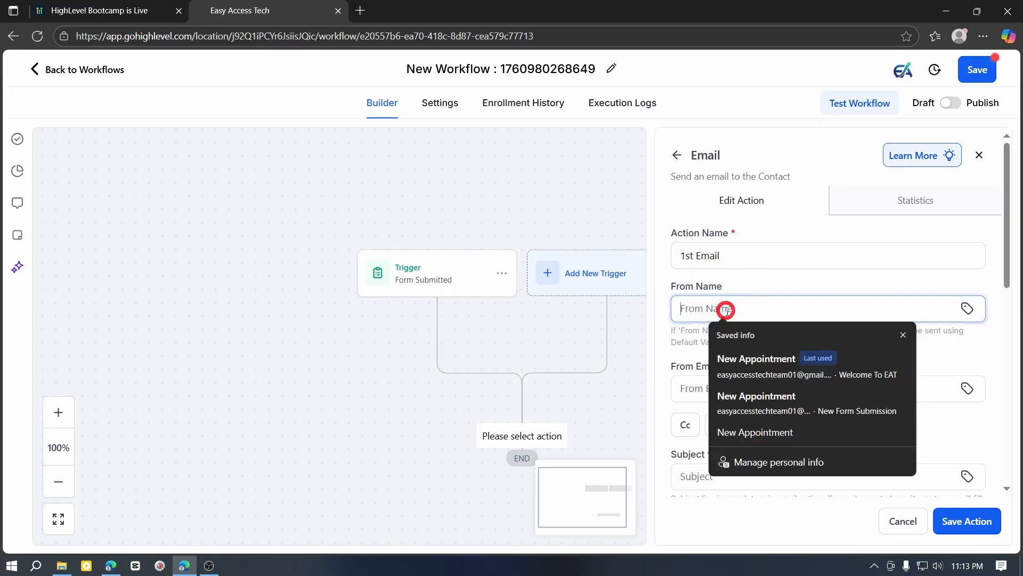
{"action": "left_click", "coordinate": [773, 376]}
{"action": "left_click", "coordinate": [810, 509]}
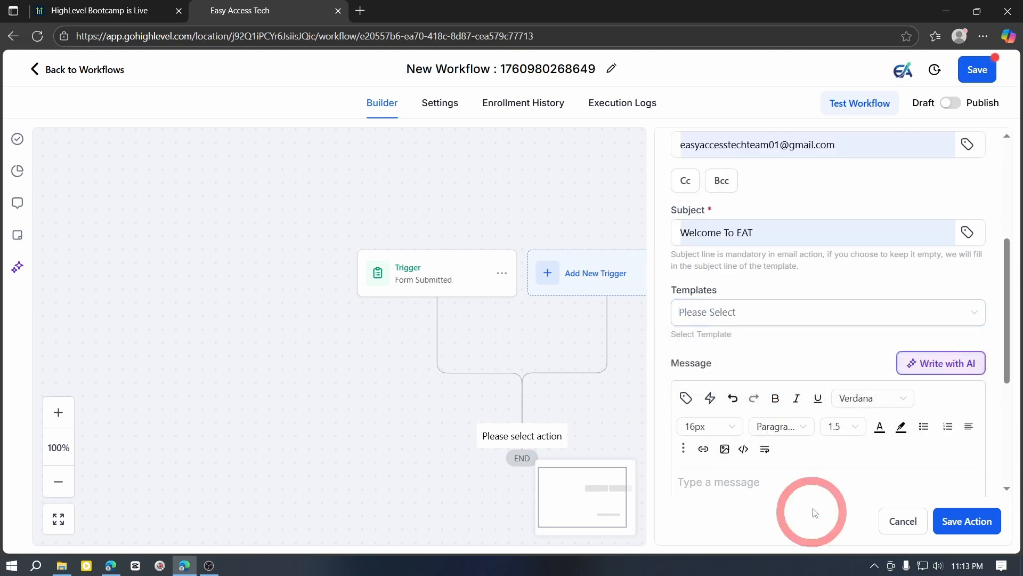
{"action": "scroll", "coordinate": [776, 319], "scroll_direction": "up", "scroll_amount": 3}
{"action": "scroll", "coordinate": [773, 358], "scroll_direction": "down", "scroll_amount": 1}
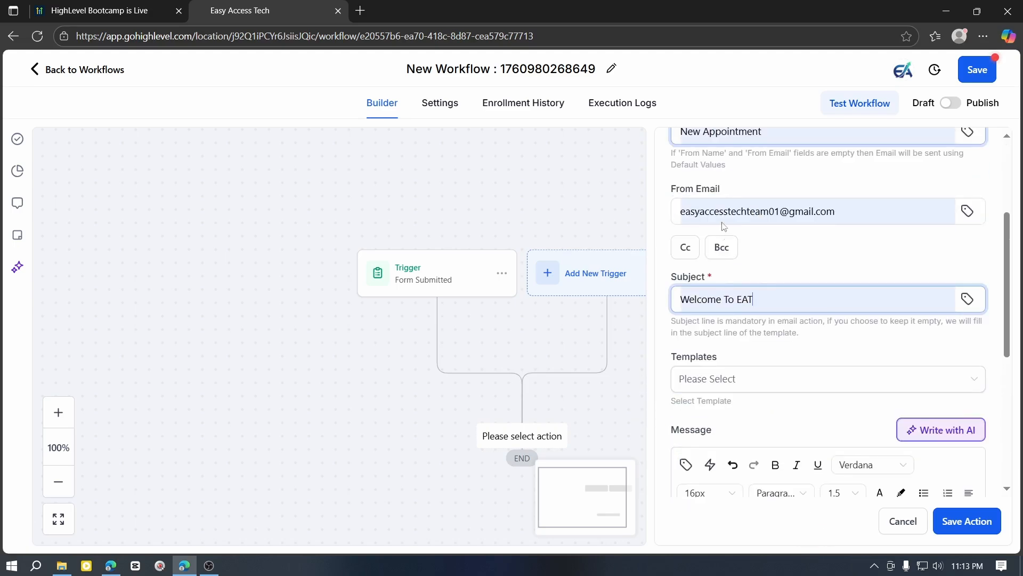
{"action": "left_click_drag", "start_coordinate": [773, 293], "coordinate": [667, 300]}
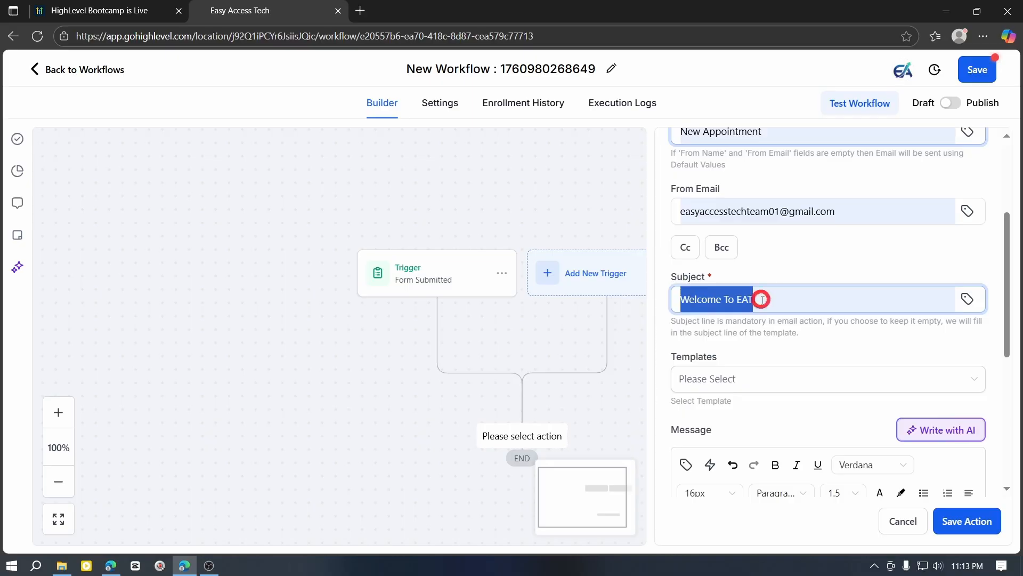
{"action": "left_click", "coordinate": [698, 299]}
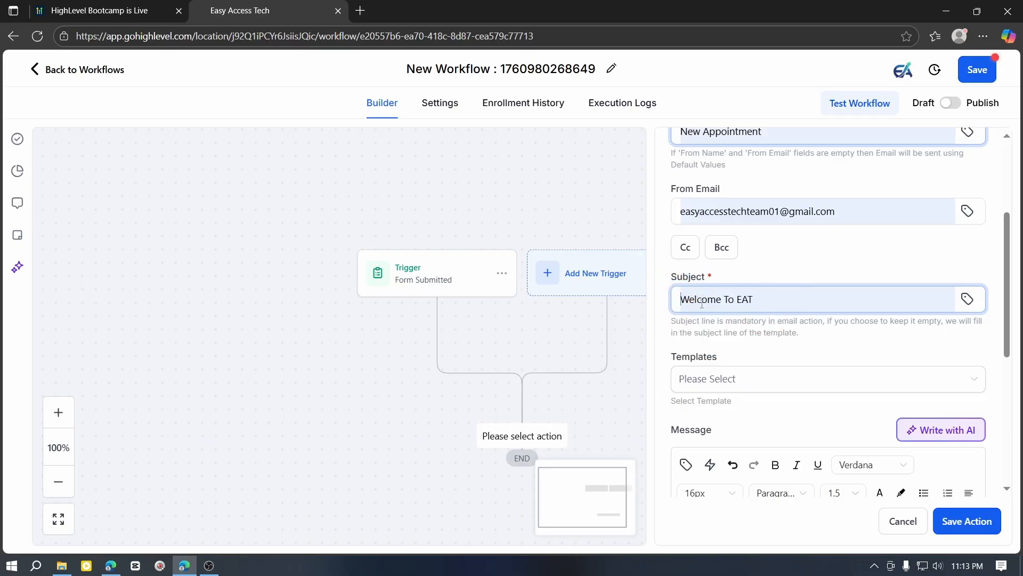
{"action": "left_click", "coordinate": [701, 300]}
{"action": "left_click", "coordinate": [752, 379]}
{"action": "left_click", "coordinate": [844, 356]}
Generate a welcome email with AI in a Casual tone and use it as the message body.
{"action": "scroll", "coordinate": [781, 337], "scroll_direction": "down", "scroll_amount": 5}
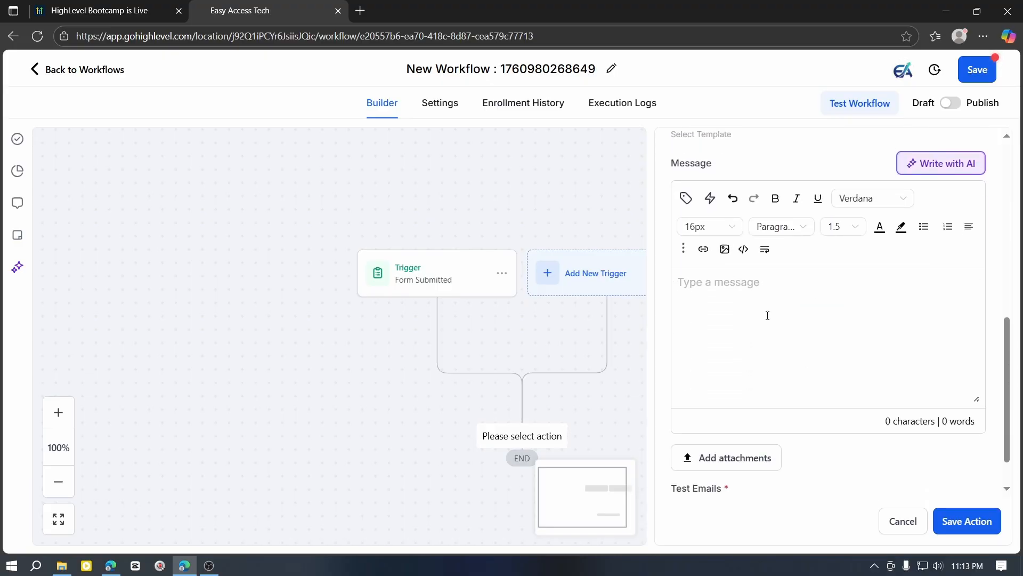
{"action": "left_click", "coordinate": [947, 170]}
{"action": "left_click", "coordinate": [403, 202]}
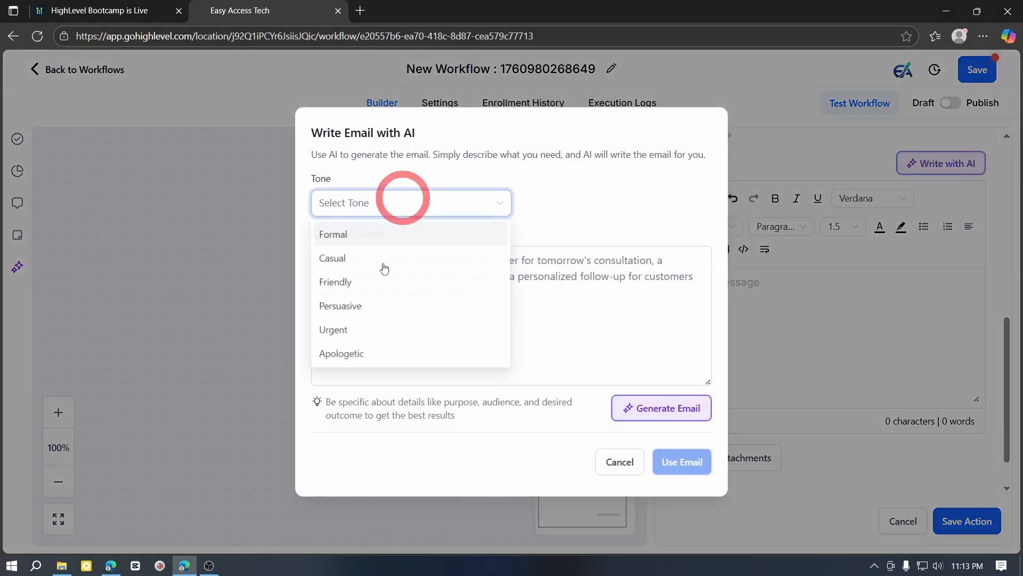
{"action": "left_click", "coordinate": [338, 258]}
{"action": "left_click", "coordinate": [411, 316]}
{"action": "type", "text": "wel"}
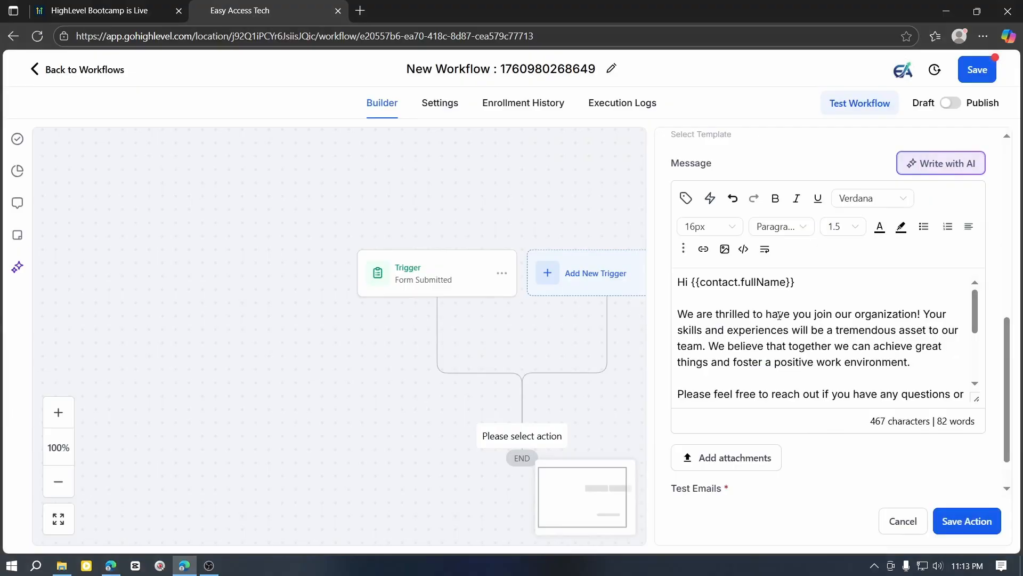
{"action": "scroll", "coordinate": [779, 316], "scroll_direction": "down", "scroll_amount": 5}
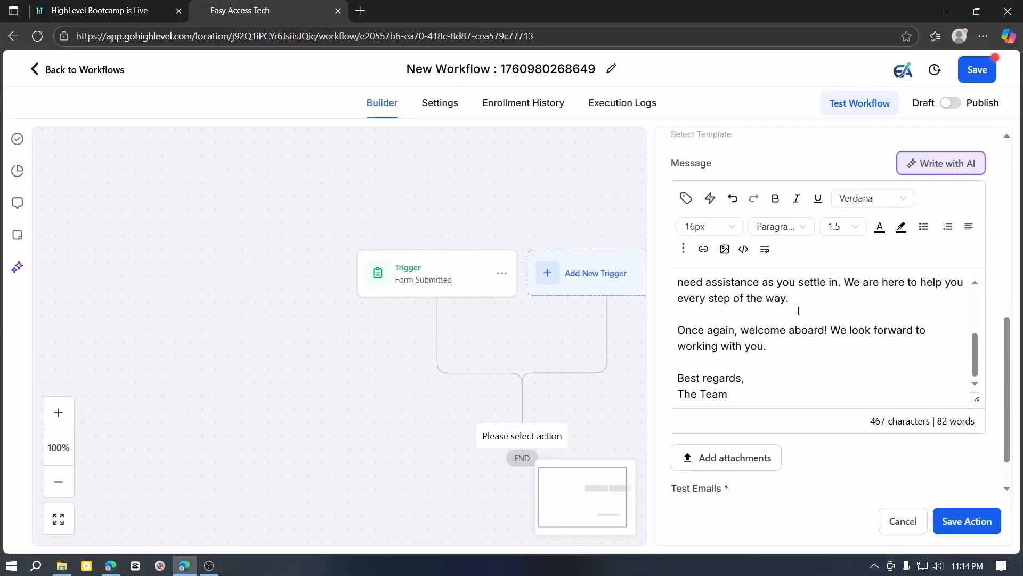
Review the generated welcome message from greeting to sign-off and save the email action.
{"action": "scroll", "coordinate": [767, 366], "scroll_direction": "up", "scroll_amount": 5}
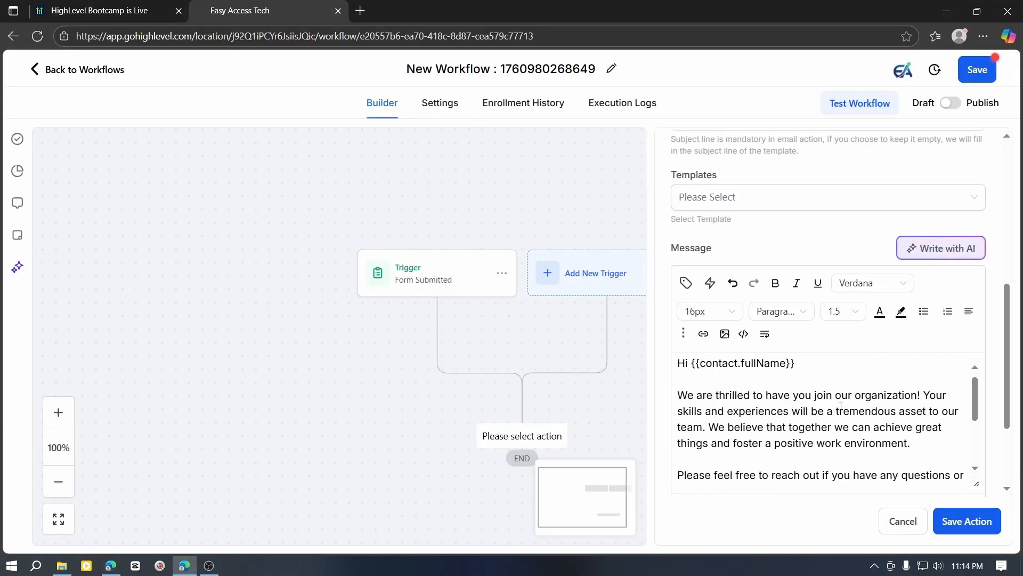
{"action": "scroll", "coordinate": [789, 421], "scroll_direction": "down", "scroll_amount": 5}
{"action": "scroll", "coordinate": [832, 368], "scroll_direction": "up", "scroll_amount": 5}
{"action": "scroll", "coordinate": [831, 367], "scroll_direction": "down", "scroll_amount": 5}
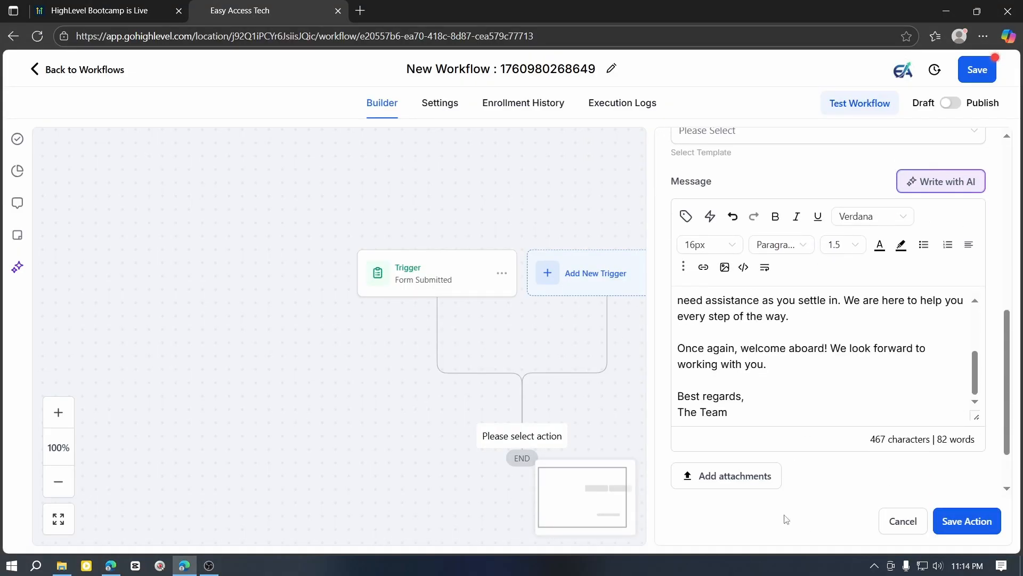
{"action": "left_click", "coordinate": [967, 523]}
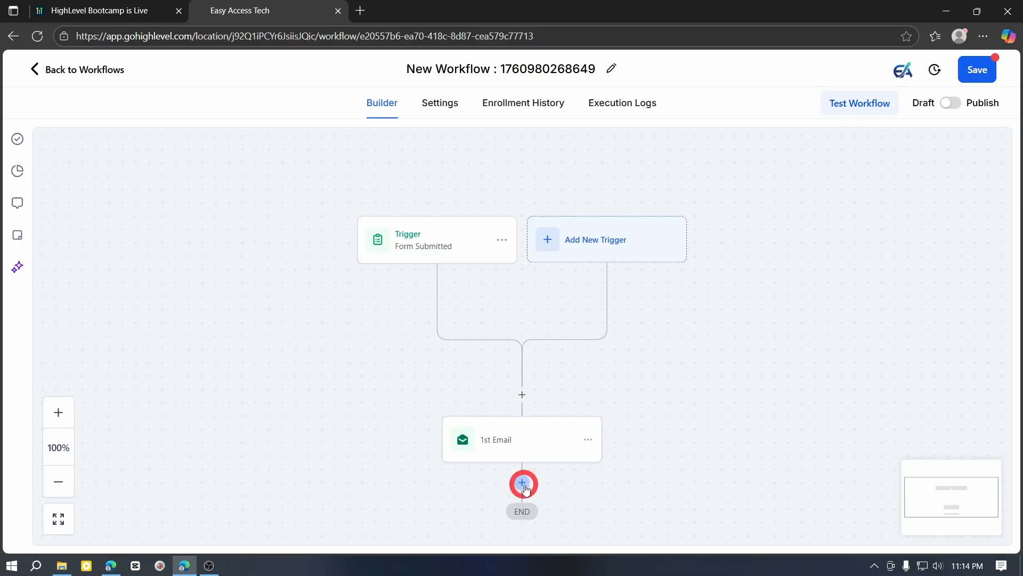
Add a Wait action after 1st Email with a Time Delay of 3 hours.
{"action": "left_click", "coordinate": [522, 482]}
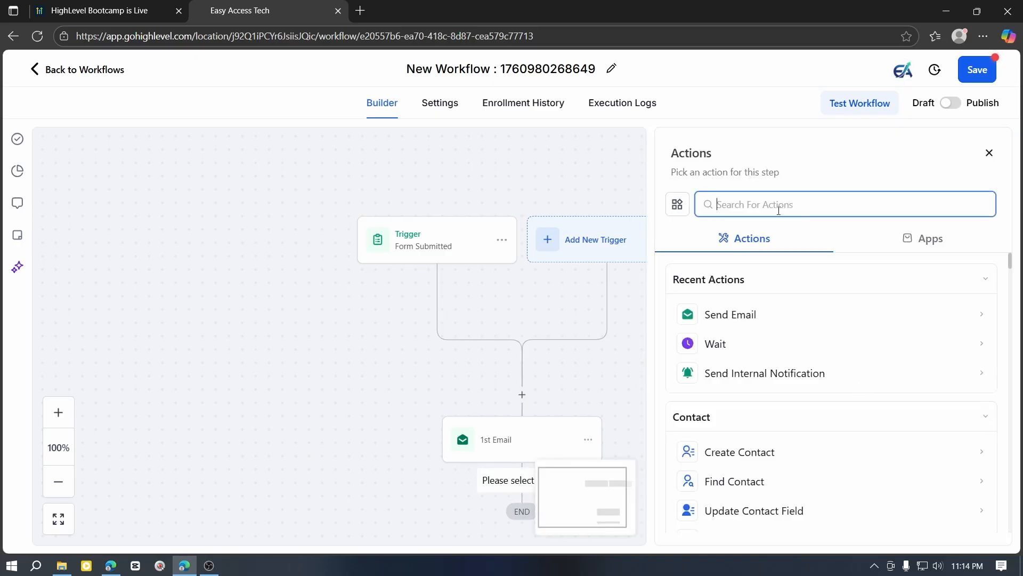
{"action": "left_click", "coordinate": [737, 347]}
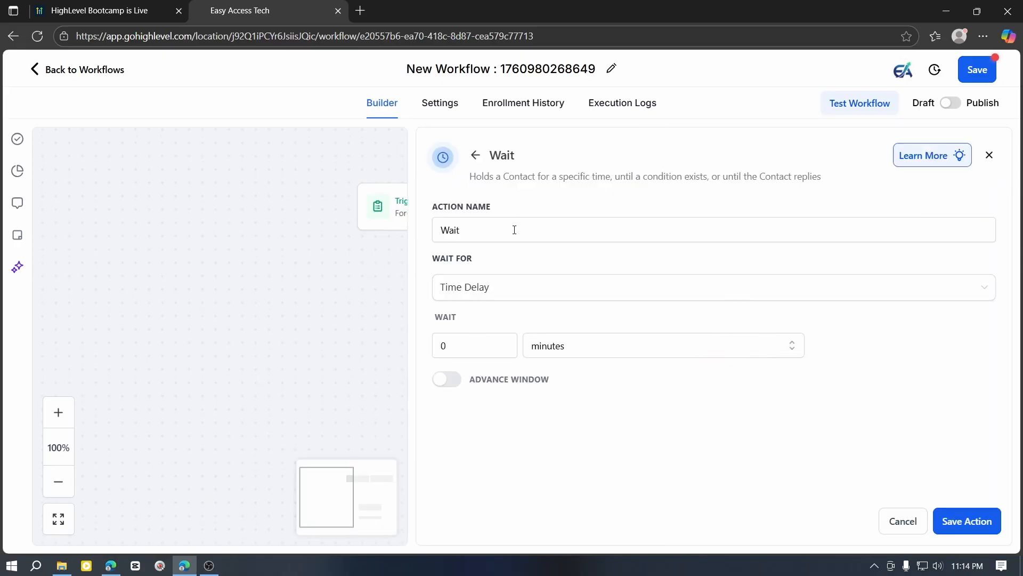
{"action": "left_click", "coordinate": [508, 291]}
{"action": "left_click", "coordinate": [215, 325]}
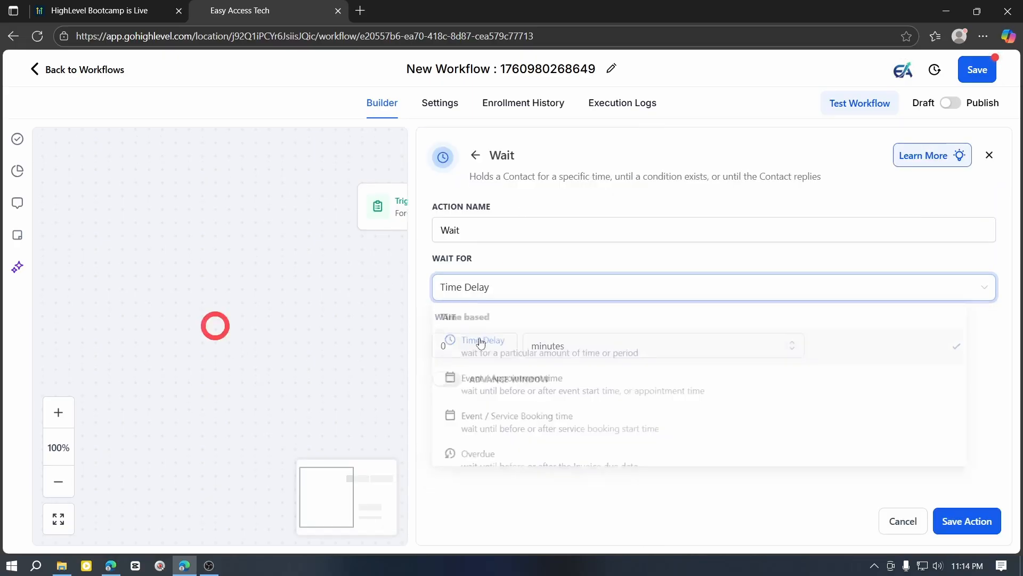
{"action": "left_click", "coordinate": [489, 350]}
{"action": "left_click", "coordinate": [556, 353]}
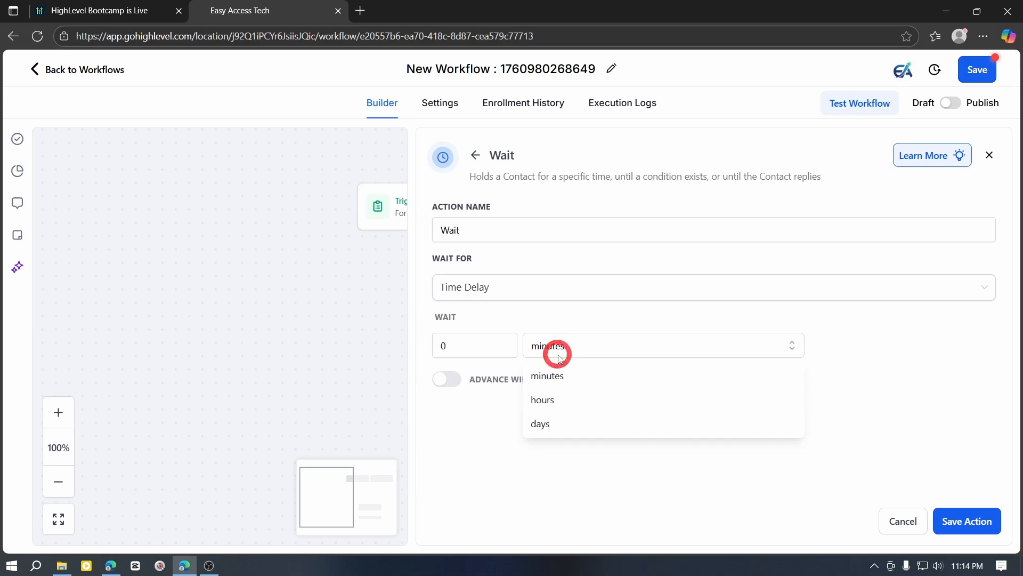
{"action": "left_click", "coordinate": [559, 406]}
{"action": "left_click", "coordinate": [475, 343]}
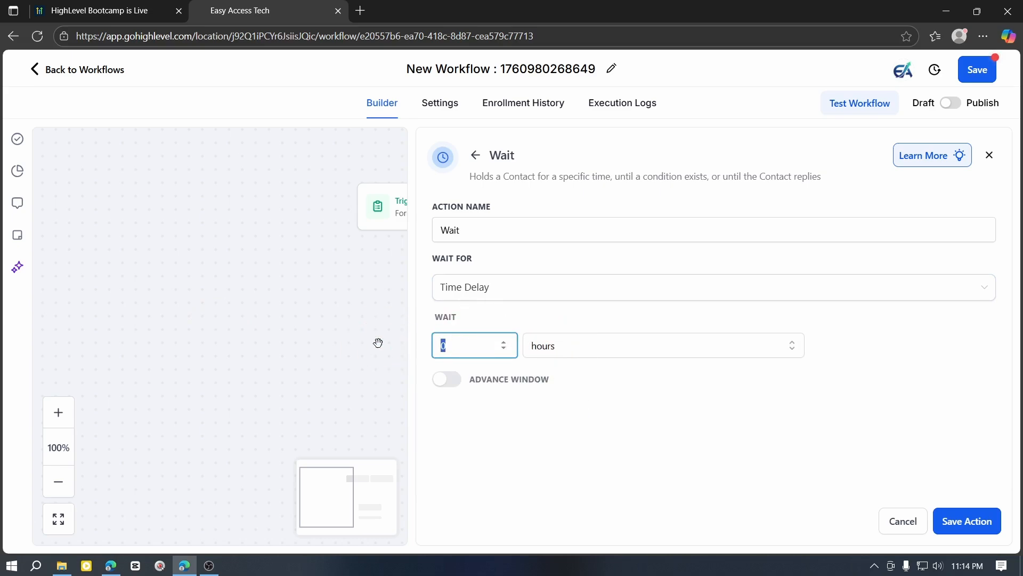
{"action": "type", "text": "3"}
{"action": "left_click", "coordinate": [586, 474]}
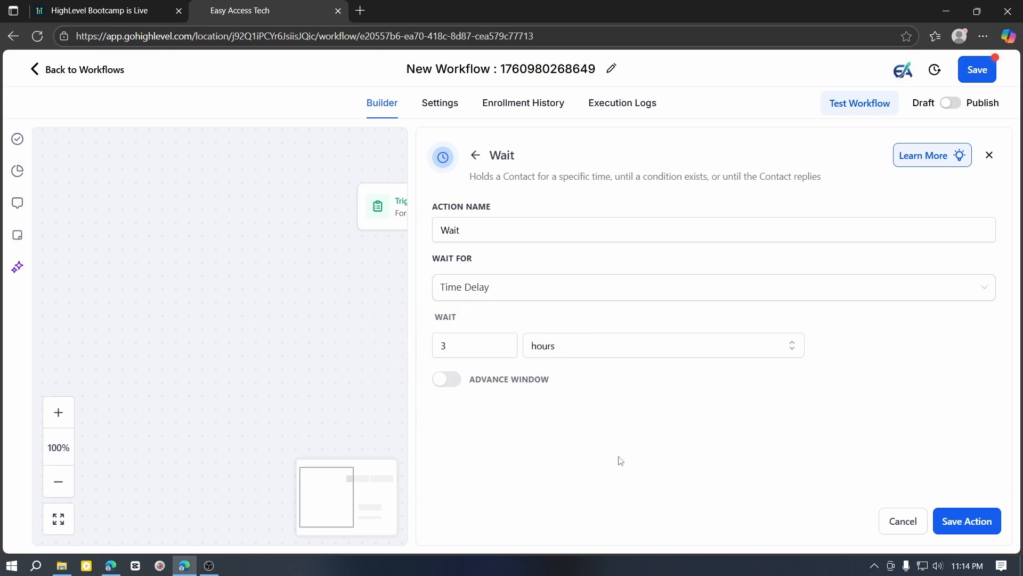
Check the Advance Window options, switch them back off and save the Wait action.
{"action": "left_click", "coordinate": [451, 379]}
{"action": "scroll", "coordinate": [440, 377], "scroll_direction": "down", "scroll_amount": 2}
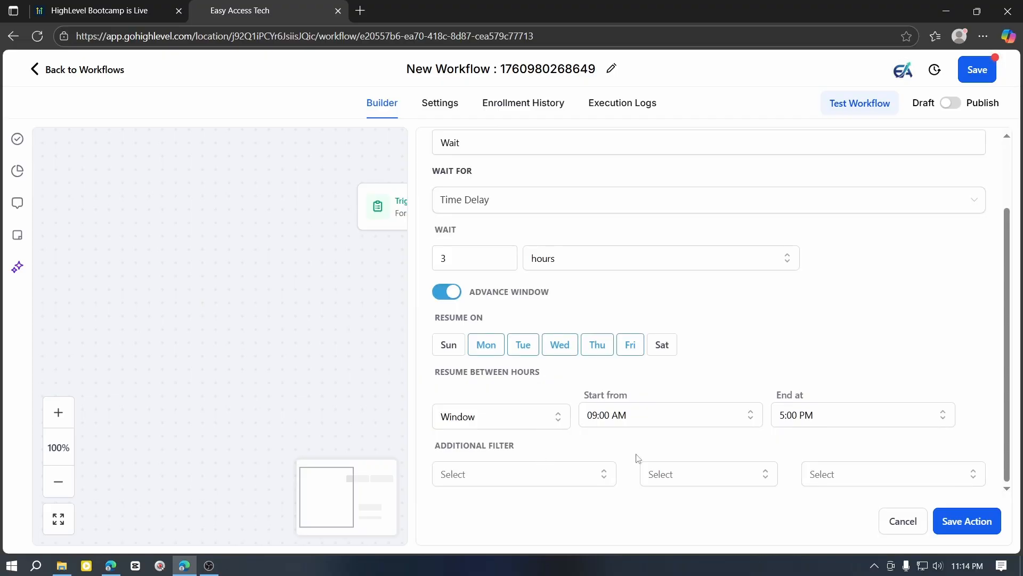
{"action": "left_click", "coordinate": [447, 291]}
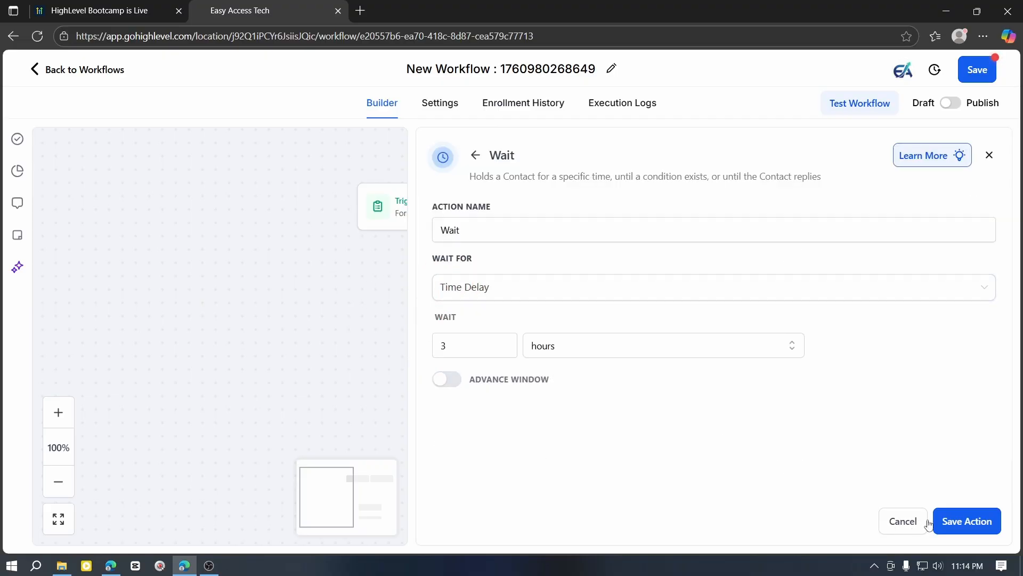
{"action": "left_click", "coordinate": [966, 533]}
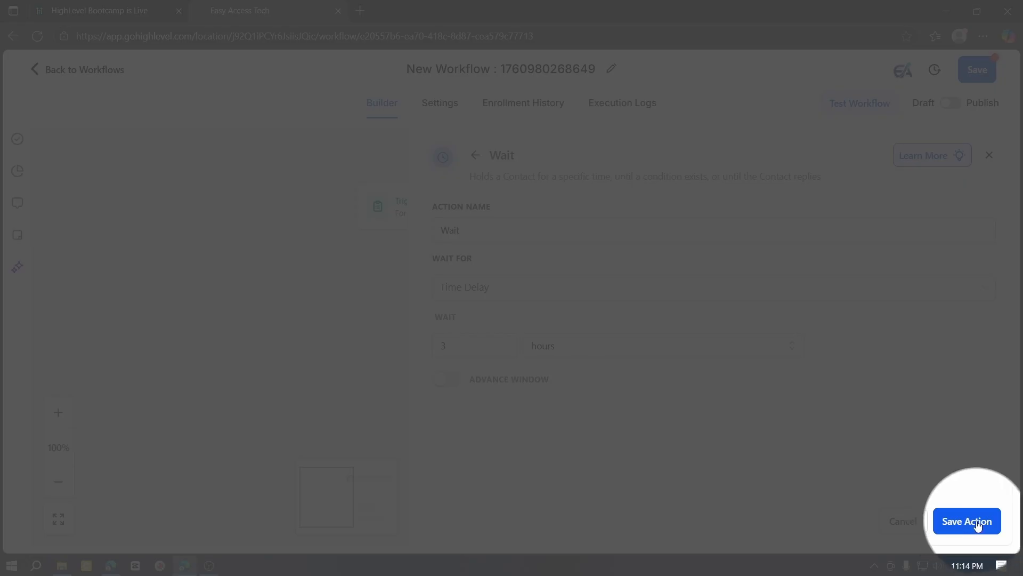
Add an If / Else action after the Wait step, using the Build Your Own scenario recipe.
{"action": "scroll", "coordinate": [457, 297], "scroll_direction": "down", "scroll_amount": 5}
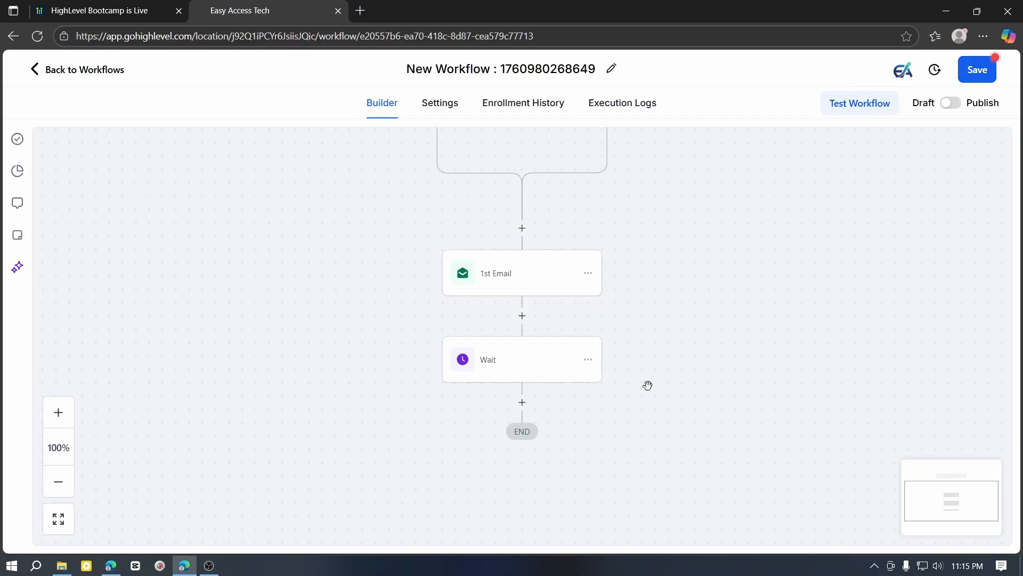
{"action": "scroll", "coordinate": [648, 384], "scroll_direction": "down", "scroll_amount": 1}
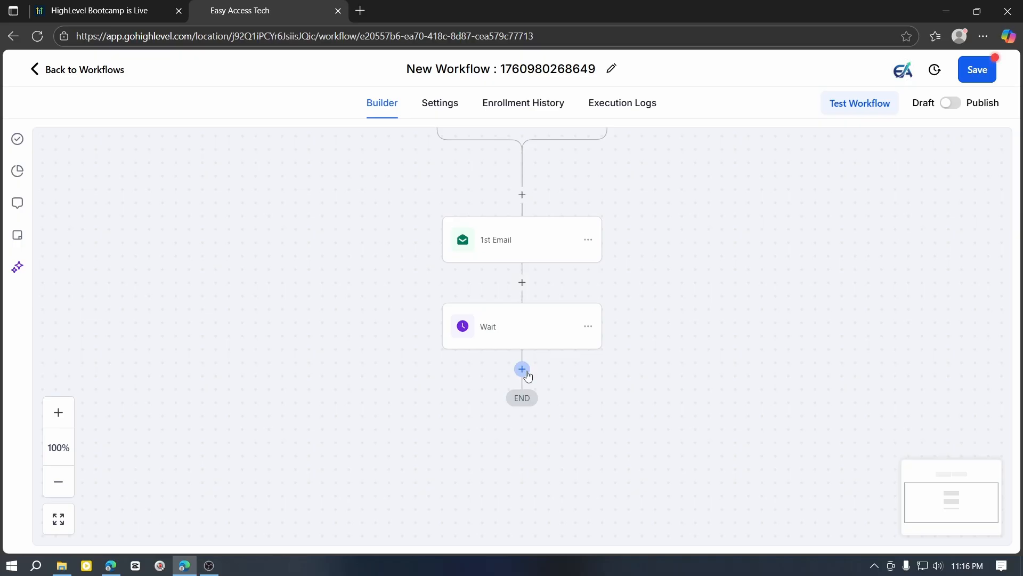
{"action": "left_click", "coordinate": [523, 369]}
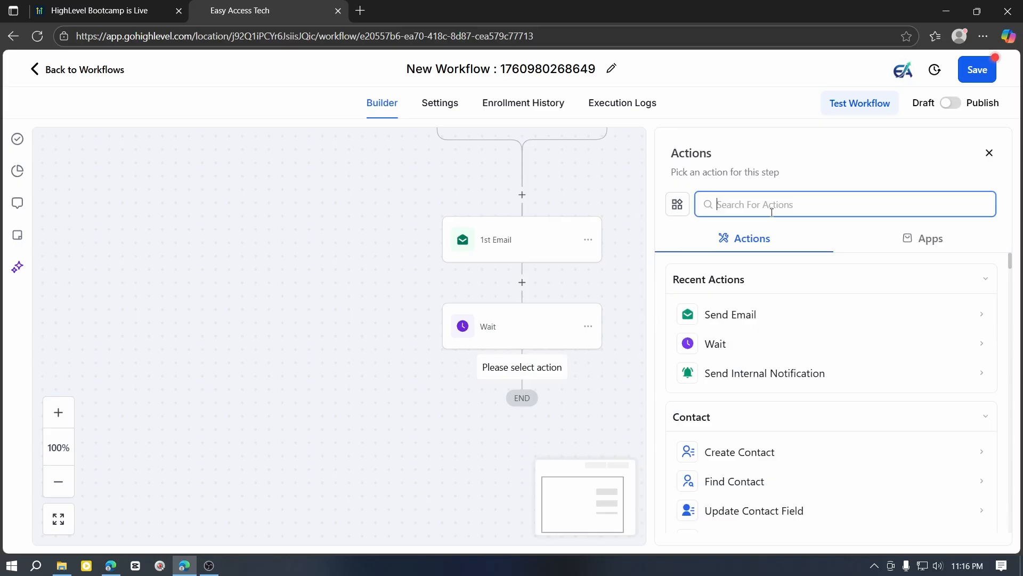
{"action": "type", "text": "if"}
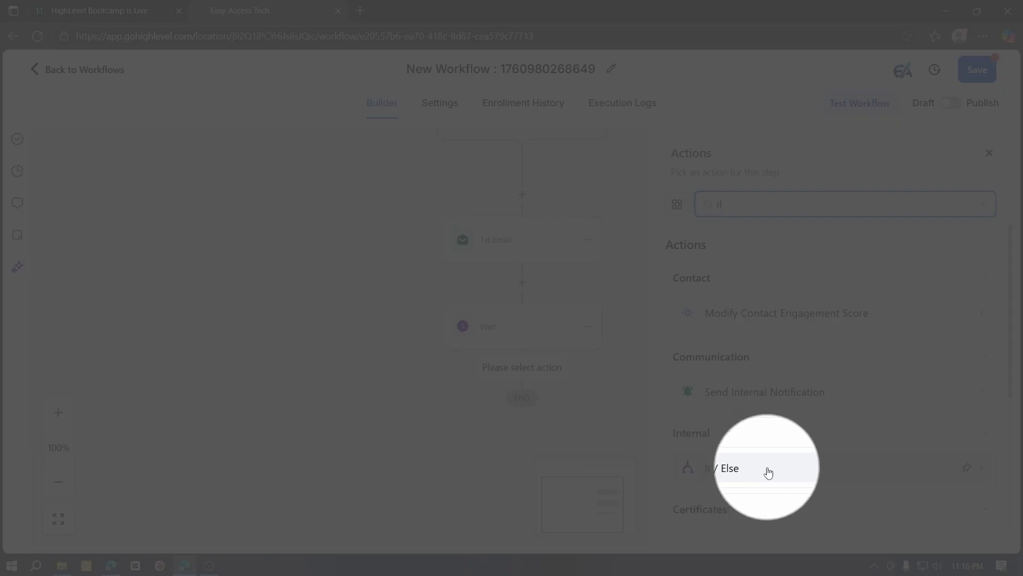
{"action": "left_click", "coordinate": [767, 474]}
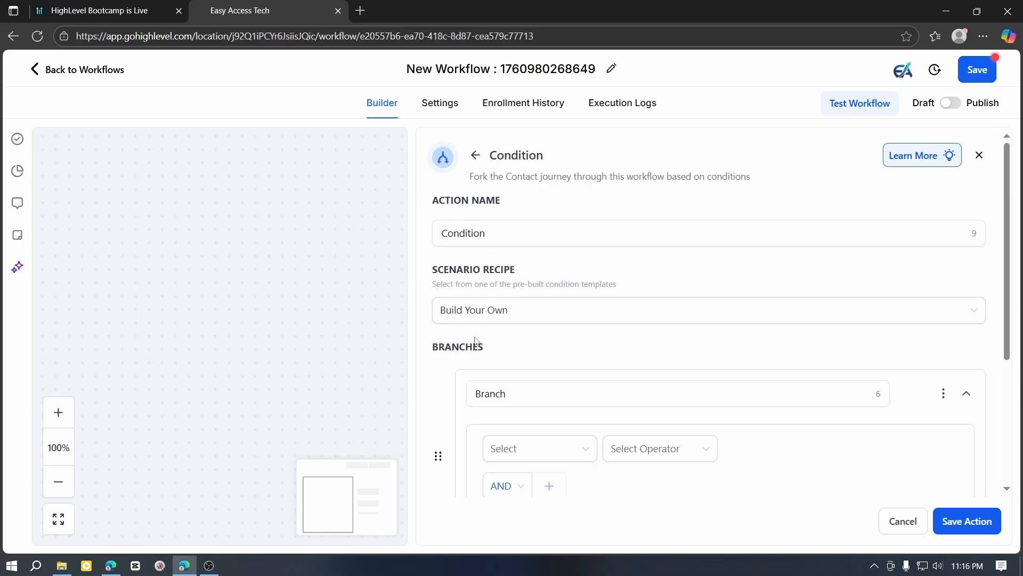
{"action": "left_click", "coordinate": [528, 232]}
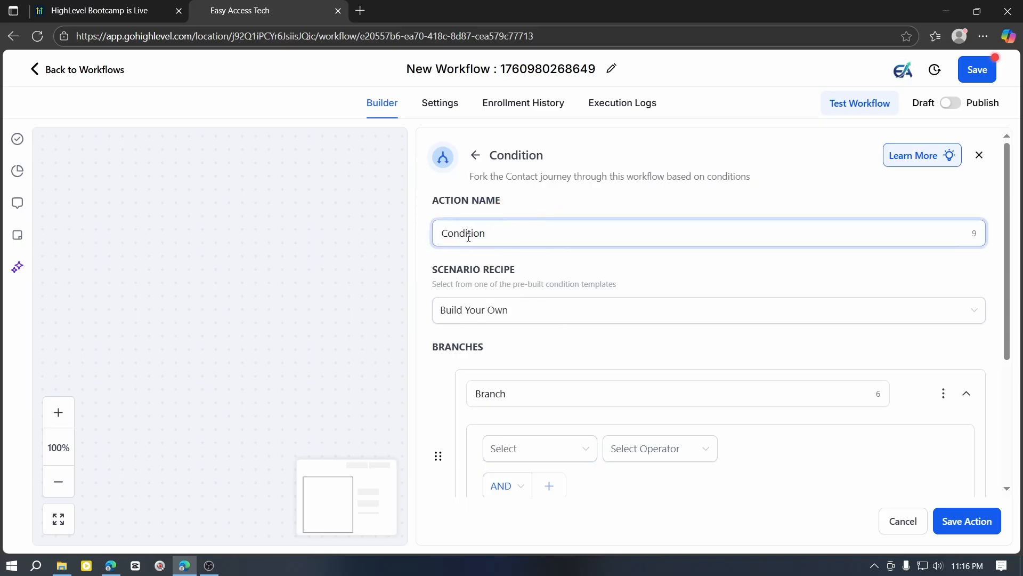
{"action": "scroll", "coordinate": [517, 262], "scroll_direction": "down", "scroll_amount": 1}
{"action": "left_click", "coordinate": [530, 235]}
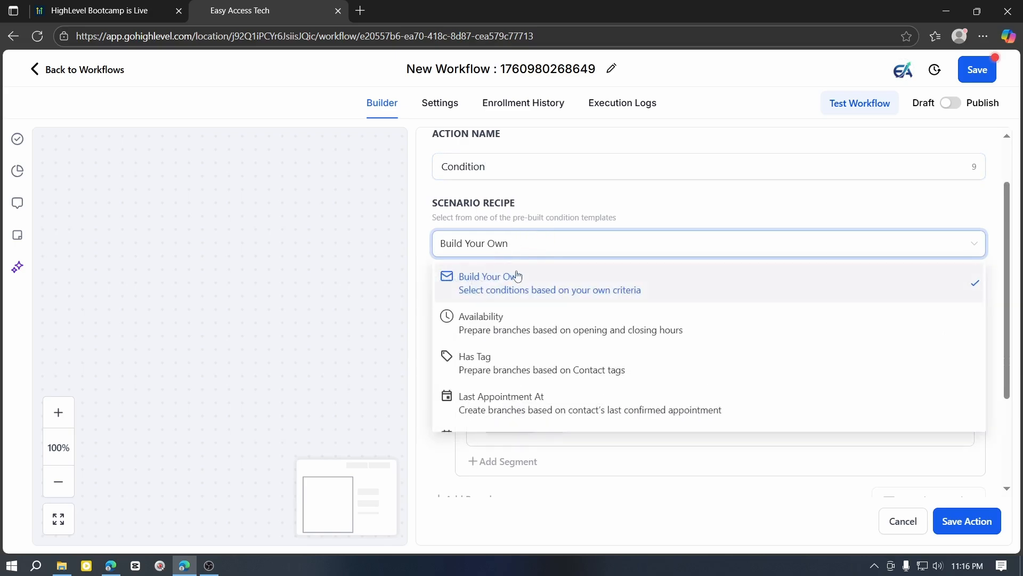
{"action": "left_click", "coordinate": [532, 288]}
Set the branch condition to Current Day of week Is not Monday with the OR operator, and save the action.
{"action": "scroll", "coordinate": [557, 349], "scroll_direction": "down", "scroll_amount": 2}
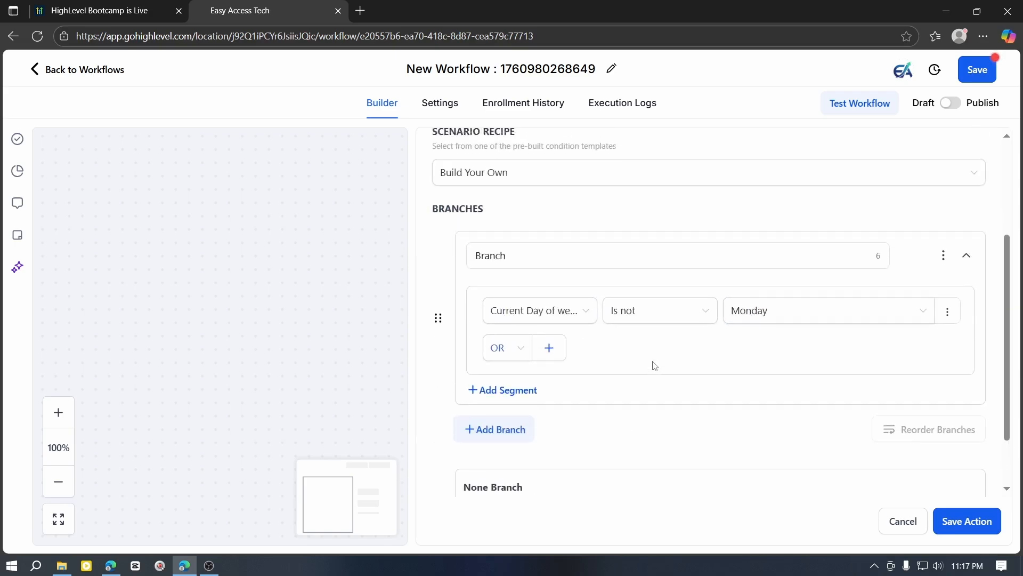
{"action": "scroll", "coordinate": [505, 263], "scroll_direction": "up", "scroll_amount": 3}
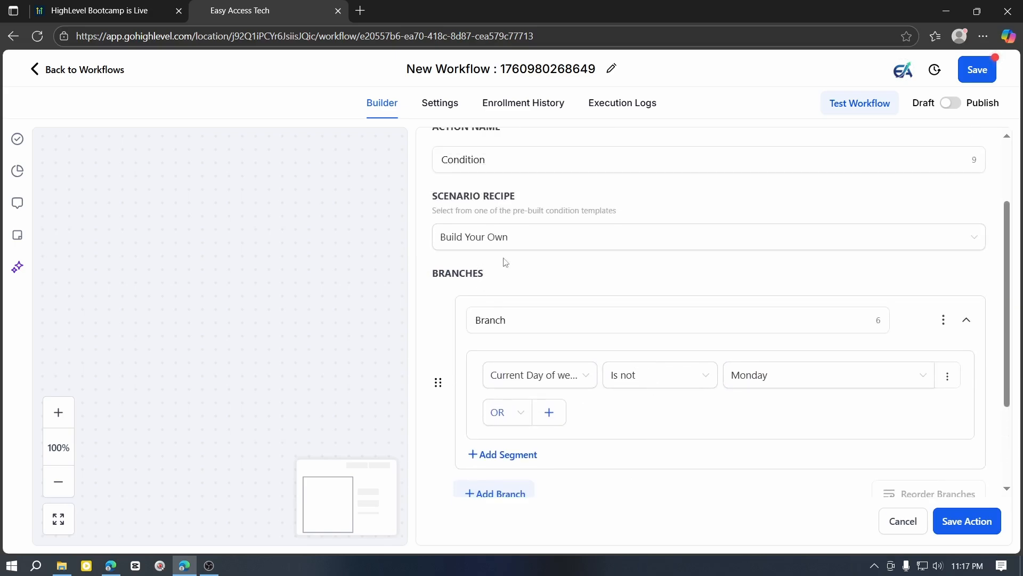
{"action": "scroll", "coordinate": [570, 295], "scroll_direction": "down", "scroll_amount": 5}
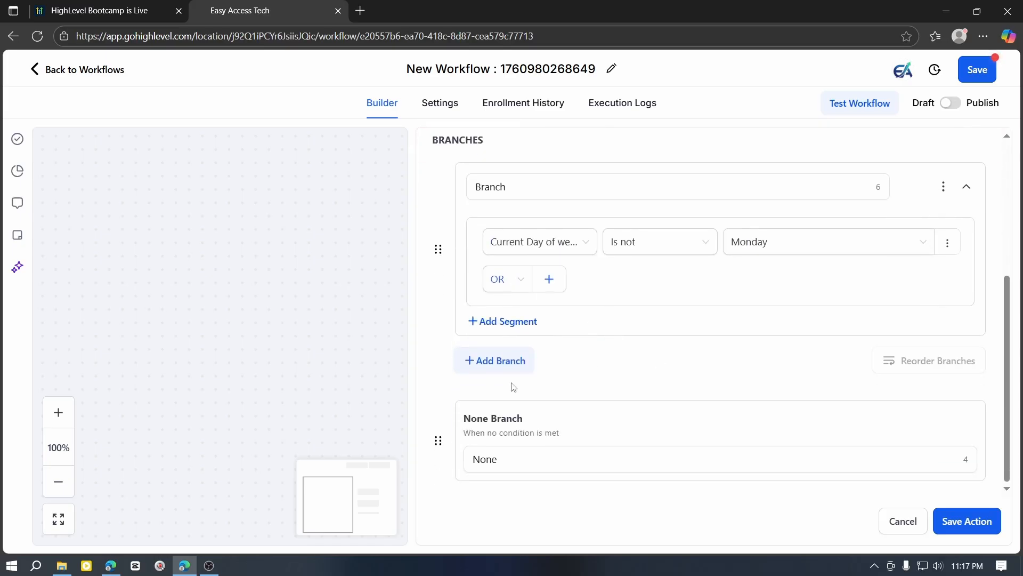
{"action": "left_click", "coordinate": [980, 530]}
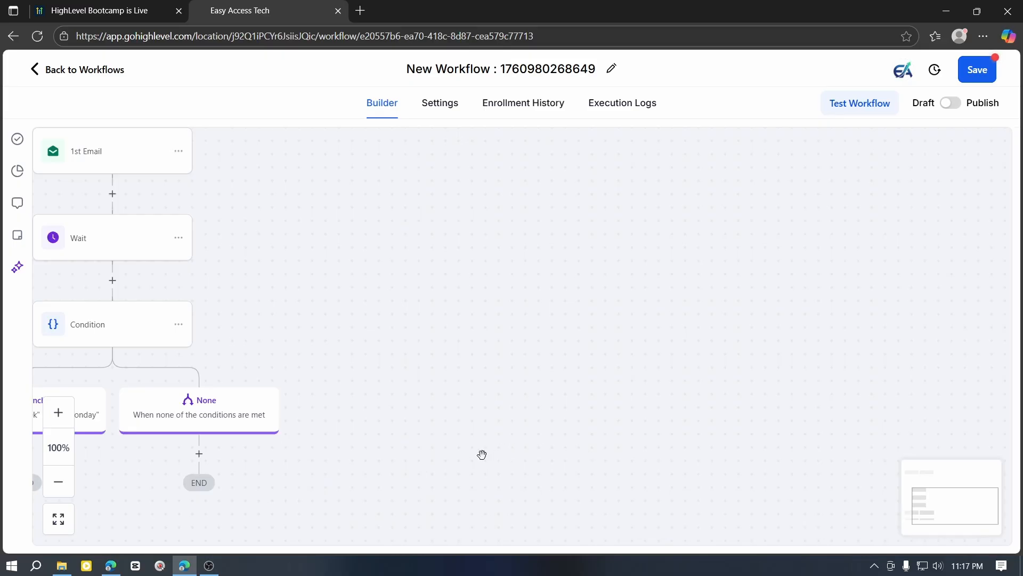
Look over the branches and earlier steps on the canvas and save the whole workflow.
{"action": "left_click_drag", "start_coordinate": [940, 513], "coordinate": [917, 515]}
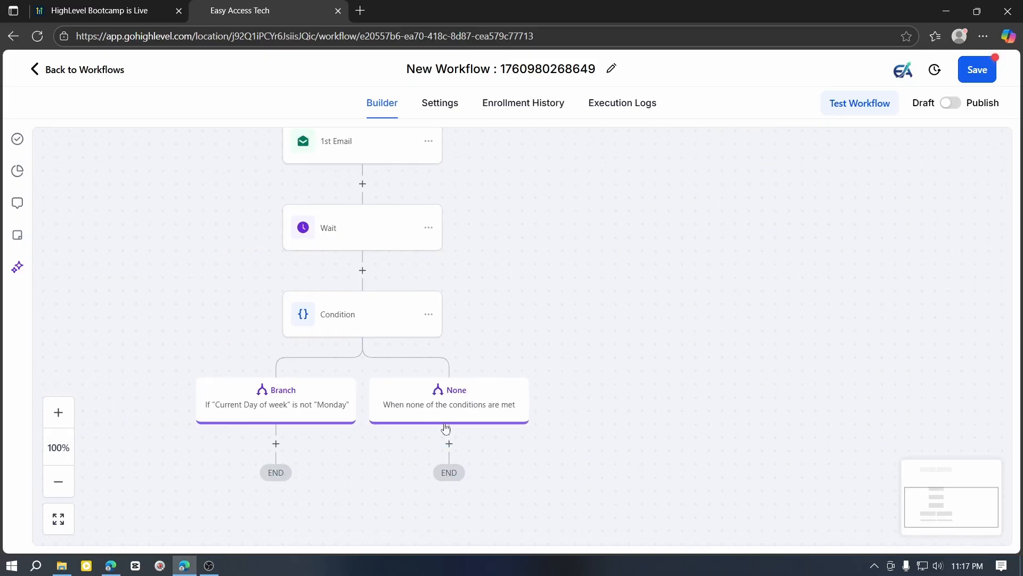
{"action": "scroll", "coordinate": [470, 409], "scroll_direction": "up", "scroll_amount": 4}
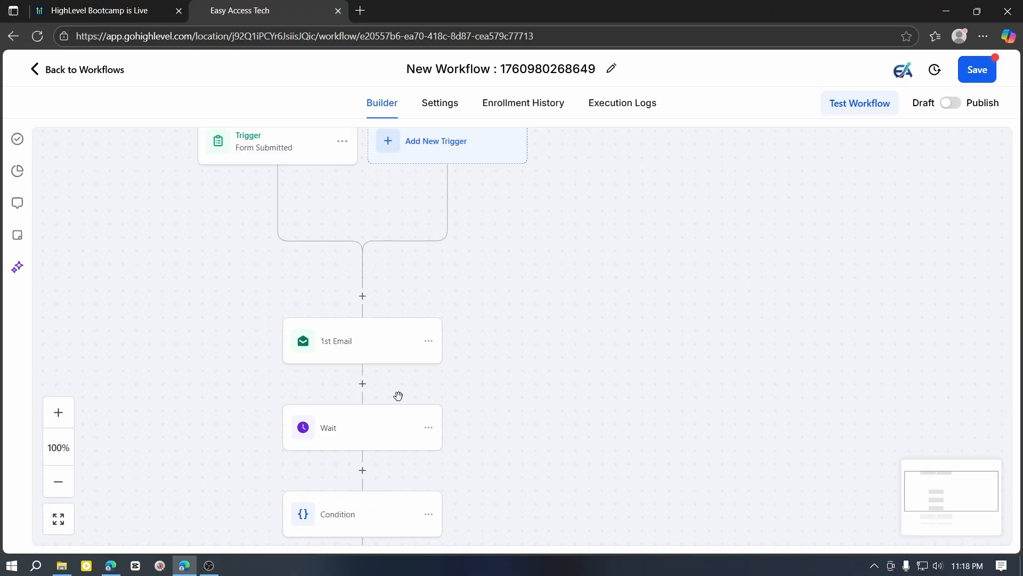
{"action": "scroll", "coordinate": [512, 400], "scroll_direction": "up", "scroll_amount": 2}
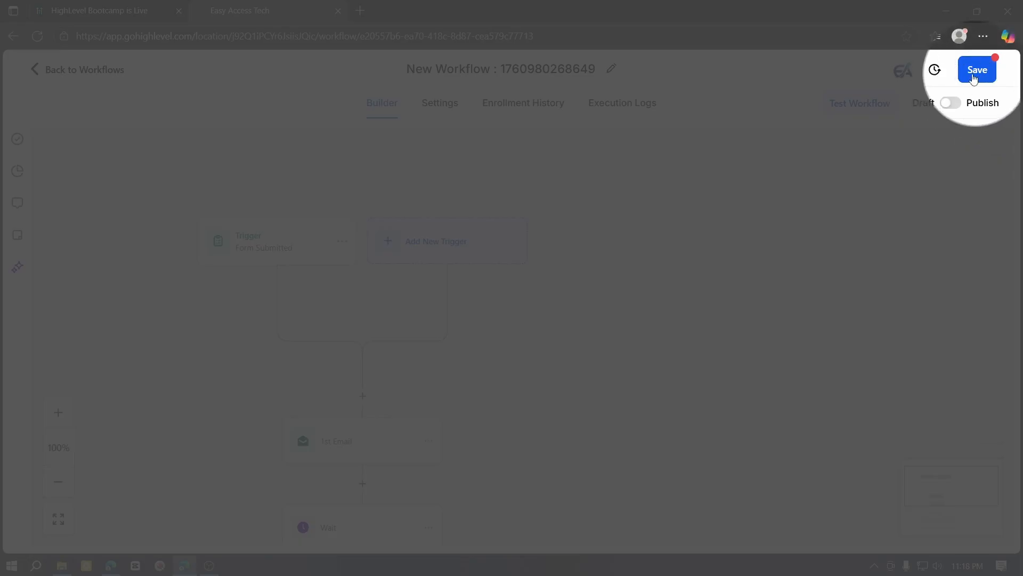
{"action": "left_click", "coordinate": [978, 75]}
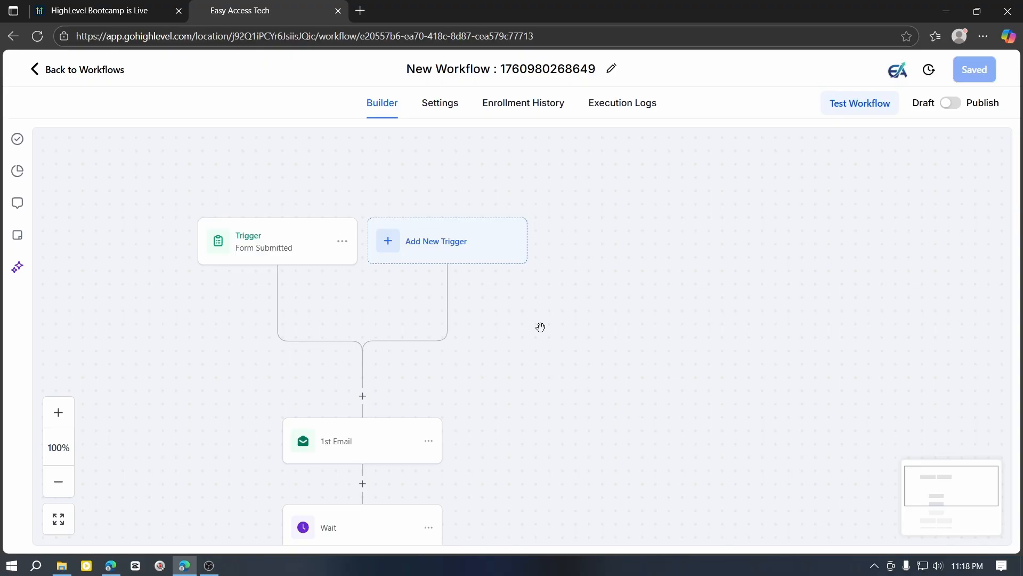
{"action": "scroll", "coordinate": [548, 333], "scroll_direction": "up", "scroll_amount": 1}
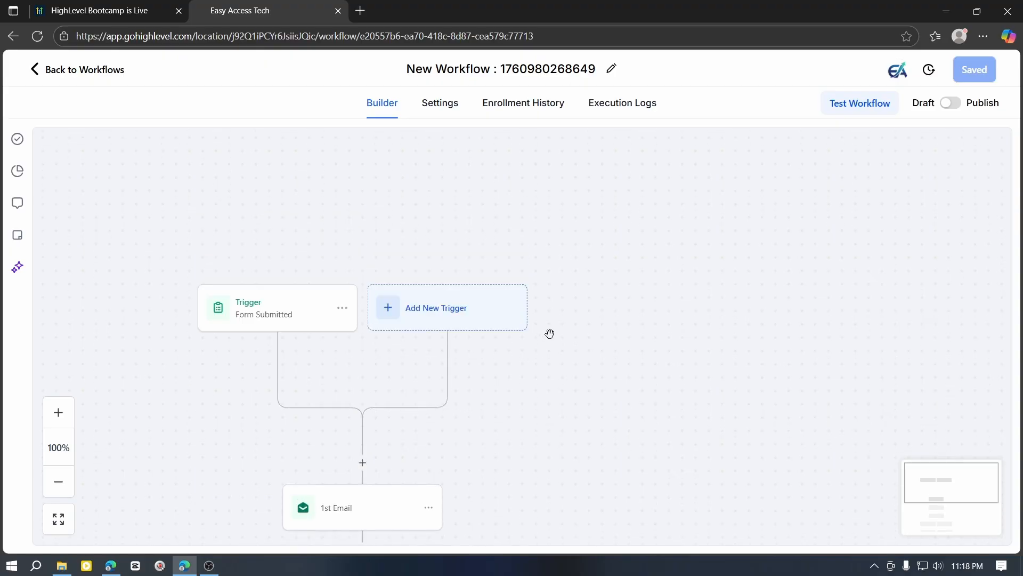
{"action": "scroll", "coordinate": [550, 333], "scroll_direction": "up", "scroll_amount": 1}
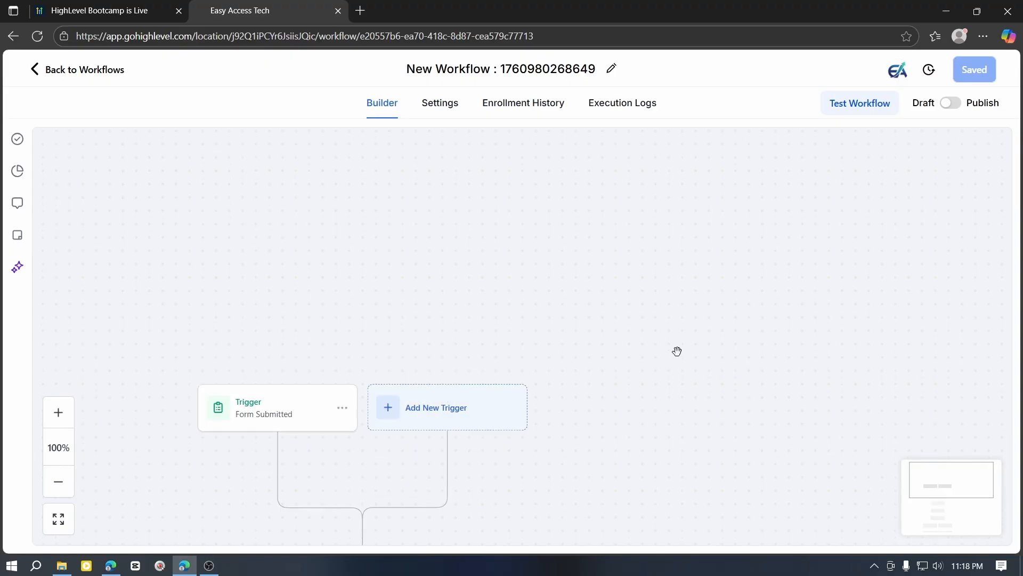
{"action": "scroll", "coordinate": [621, 330], "scroll_direction": "down", "scroll_amount": 1}
{"action": "scroll", "coordinate": [620, 330], "scroll_direction": "down", "scroll_amount": 2}
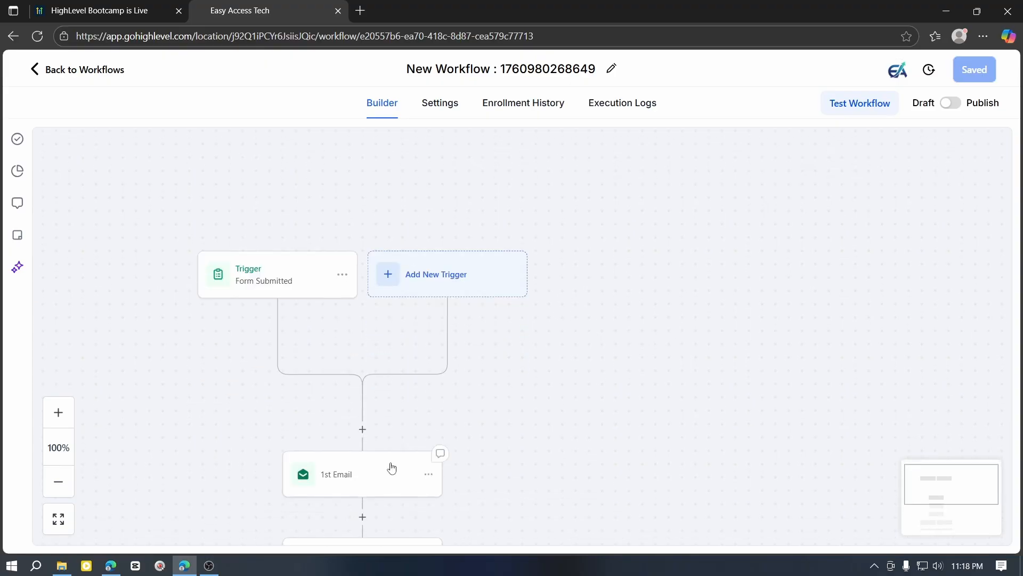
{"action": "left_click_drag", "start_coordinate": [480, 466], "coordinate": [621, 430]}
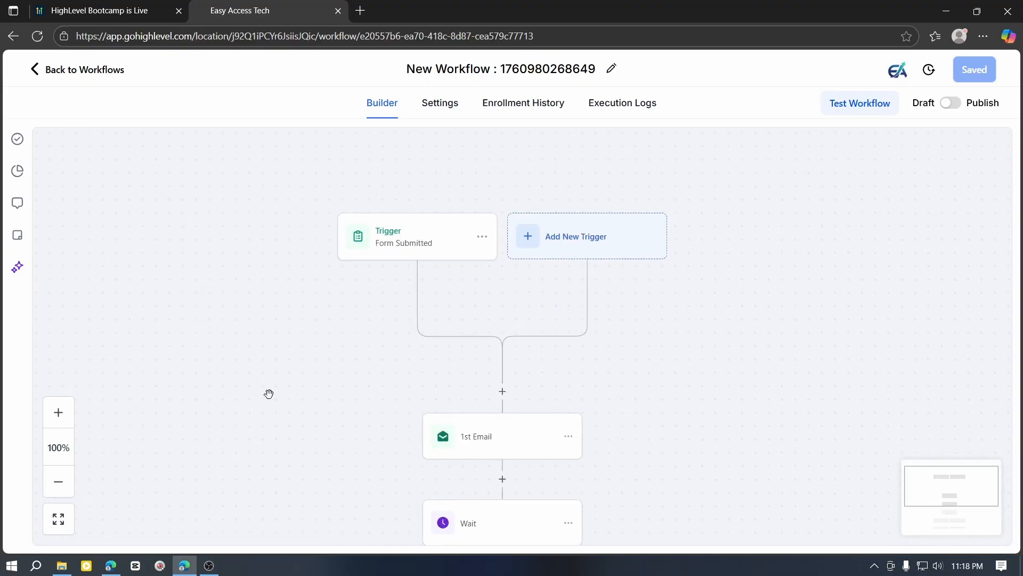